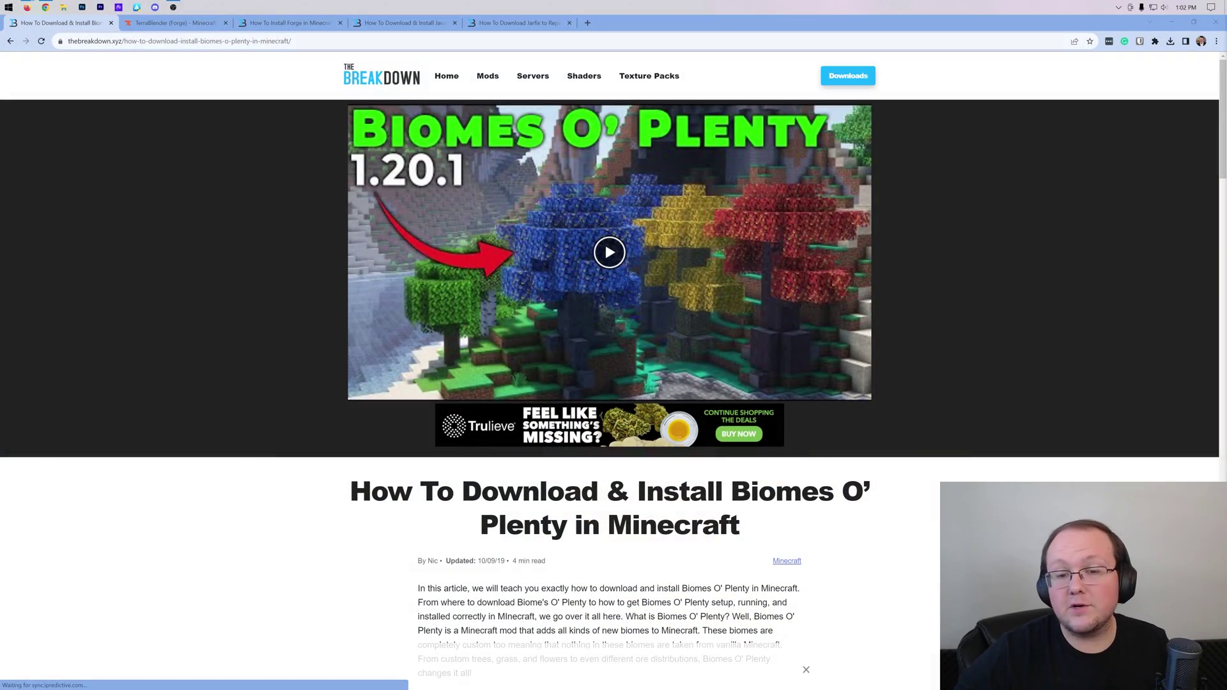
Open the Biomes O' Plenty download page on CurseForge from the installation article's download link
{"action": "scroll", "coordinate": [806, 242], "scroll_direction": "down", "scroll_amount": 4}
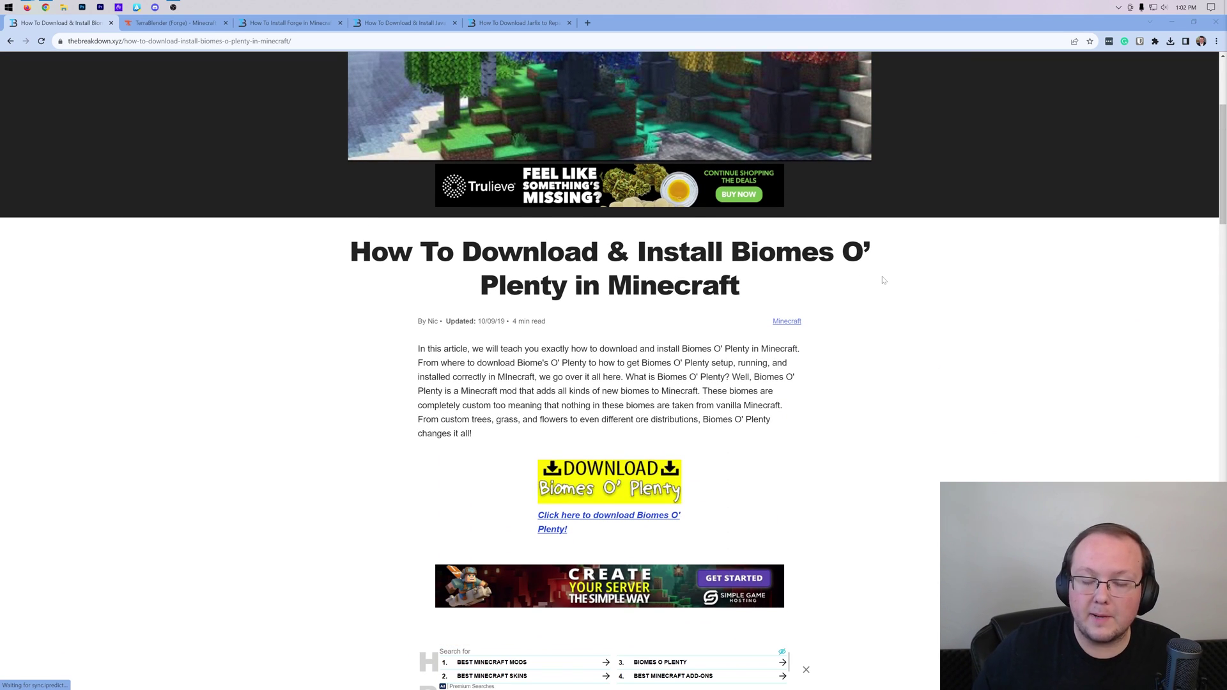
{"action": "scroll", "coordinate": [882, 280], "scroll_direction": "down", "scroll_amount": 3}
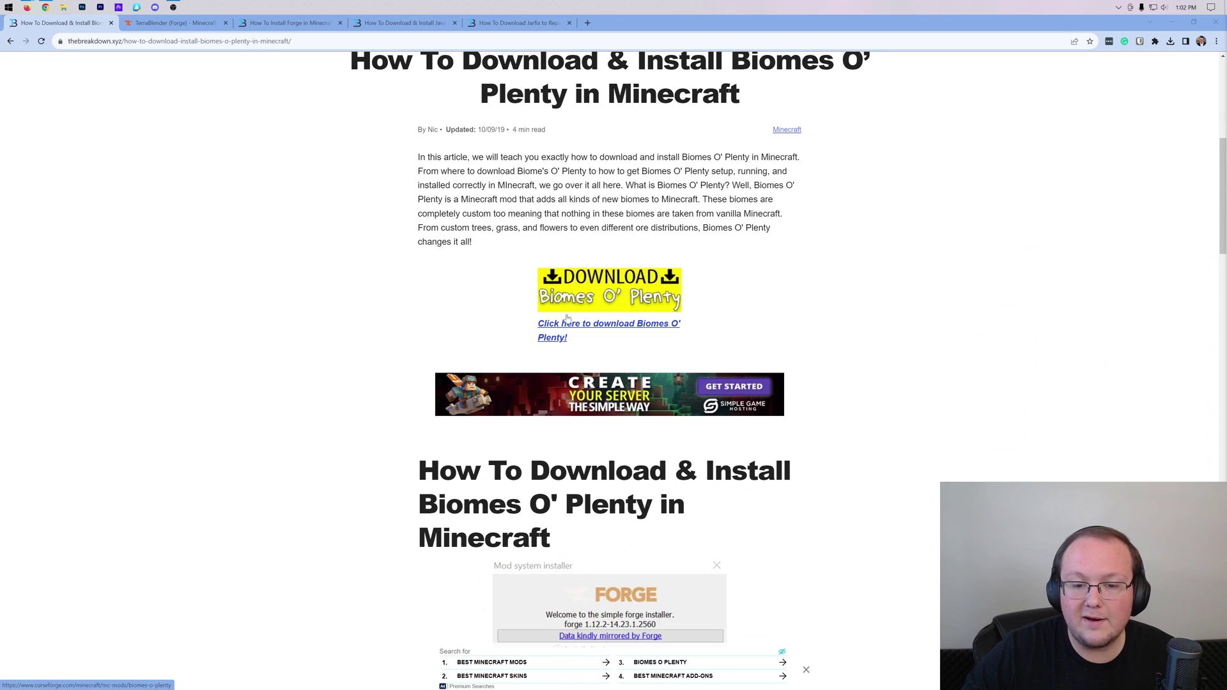
{"action": "left_click", "coordinate": [564, 307]}
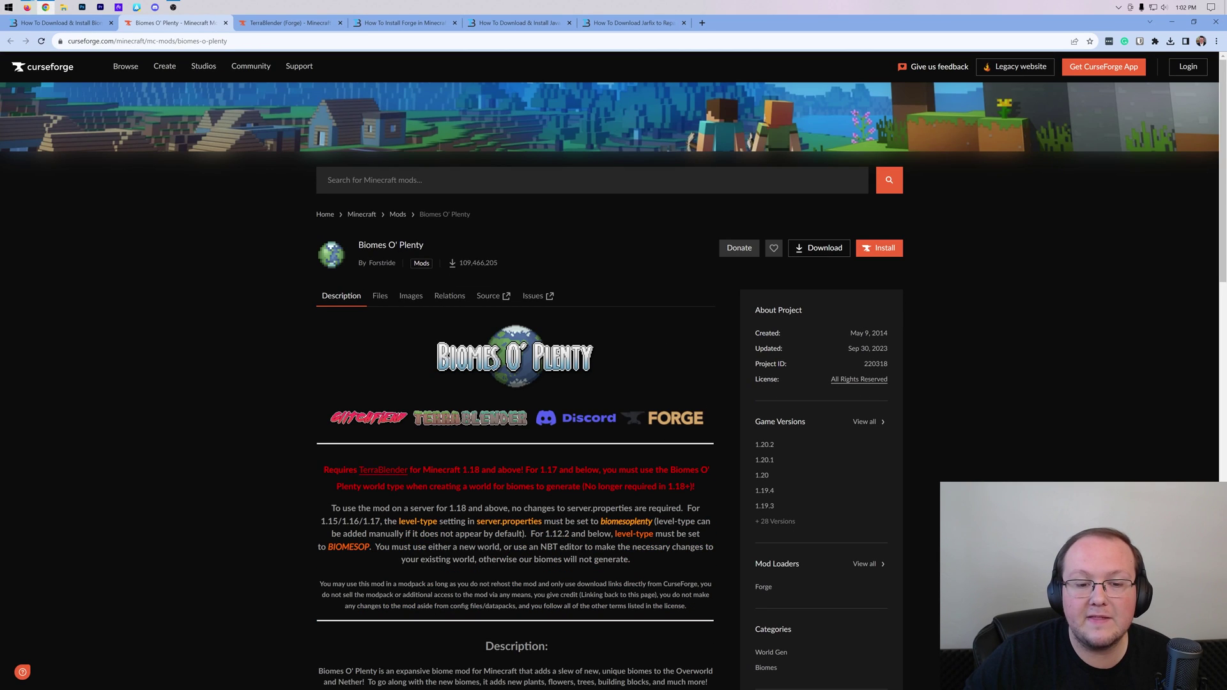
Download the newest Biomes O' Plenty file for Minecraft 1.20.2 from the mod's file list
{"action": "scroll", "coordinate": [444, 228], "scroll_direction": "down", "scroll_amount": 2}
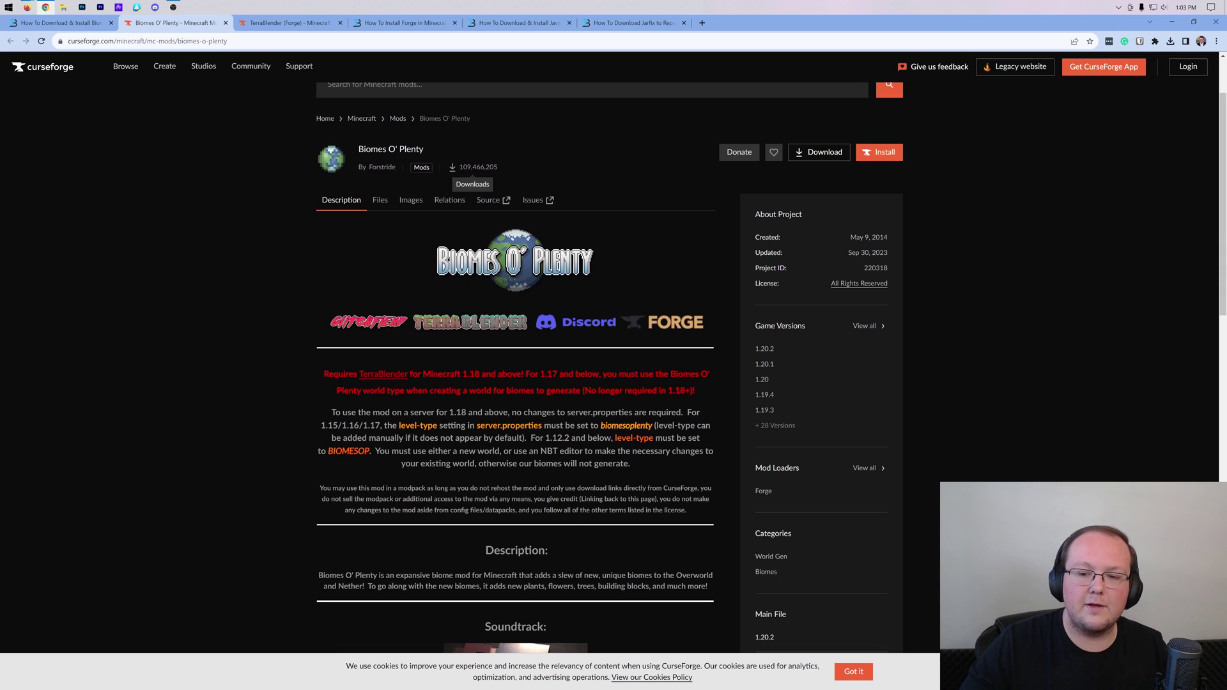
{"action": "left_click", "coordinate": [378, 201]}
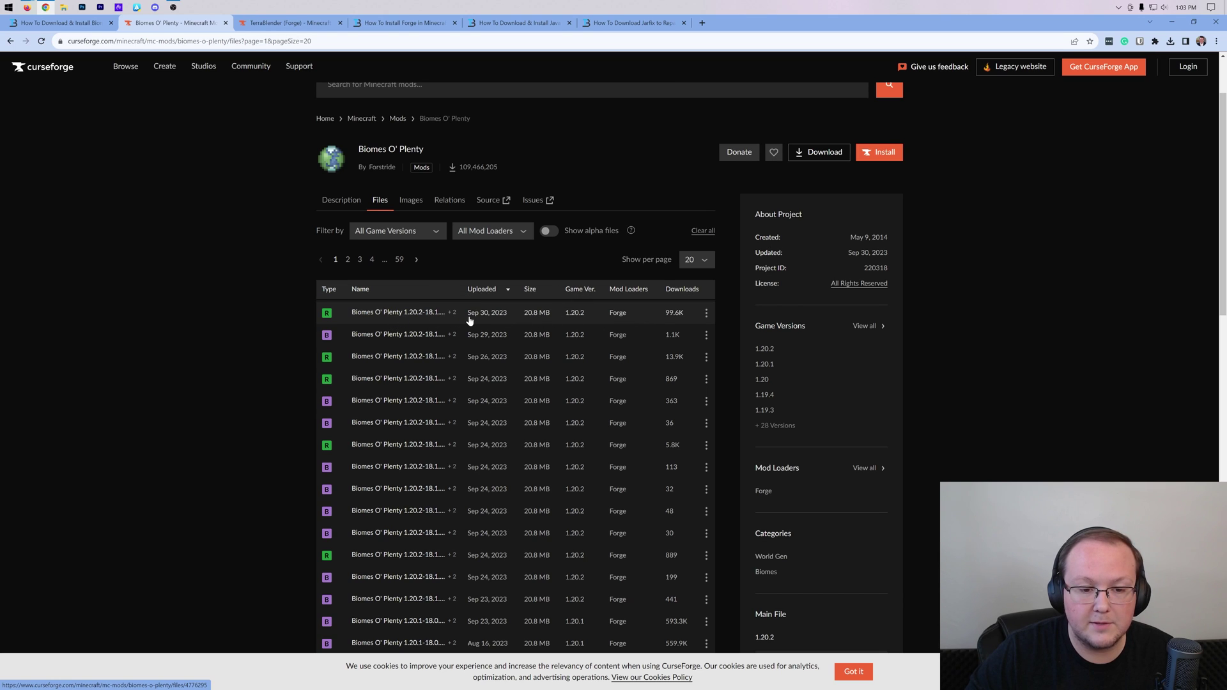
{"action": "left_click", "coordinate": [707, 313]}
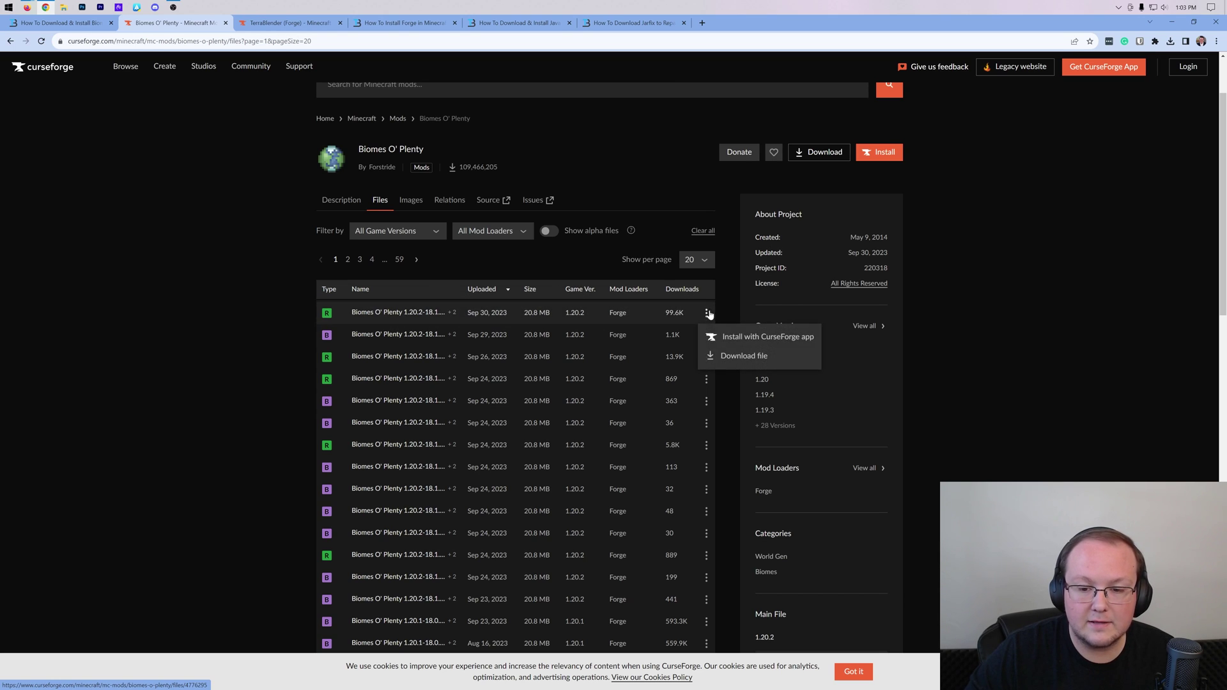
{"action": "left_click", "coordinate": [719, 351]}
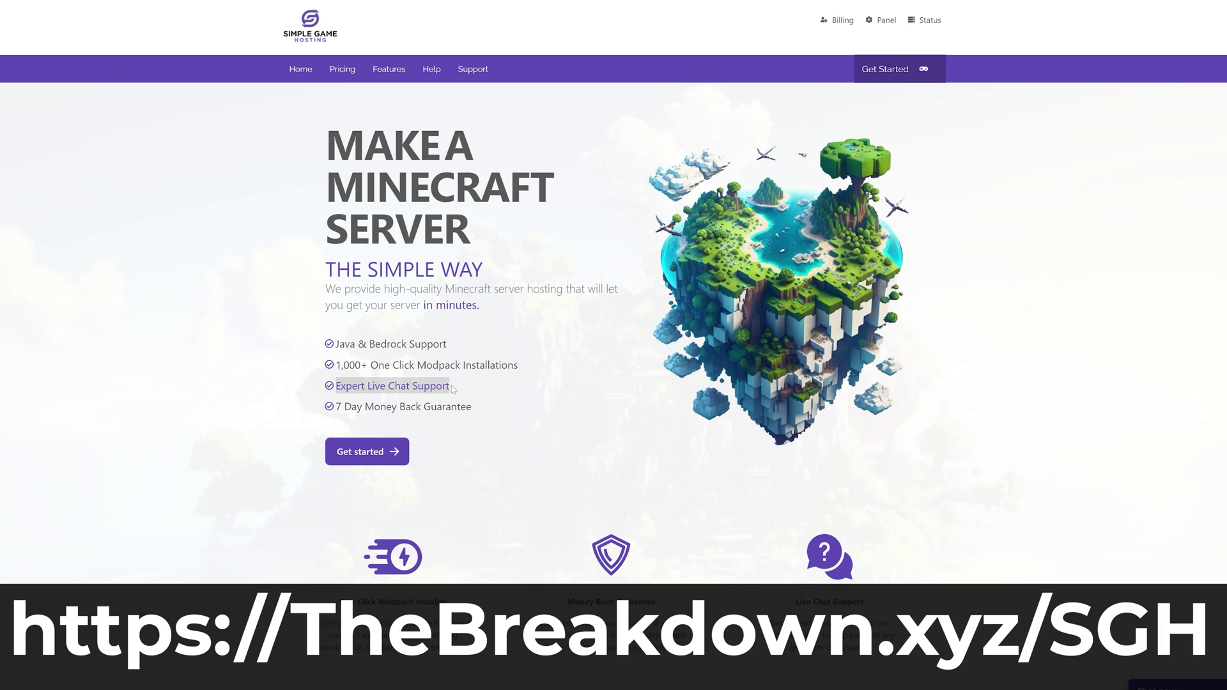
{"action": "scroll", "coordinate": [479, 393], "scroll_direction": "down", "scroll_amount": 4}
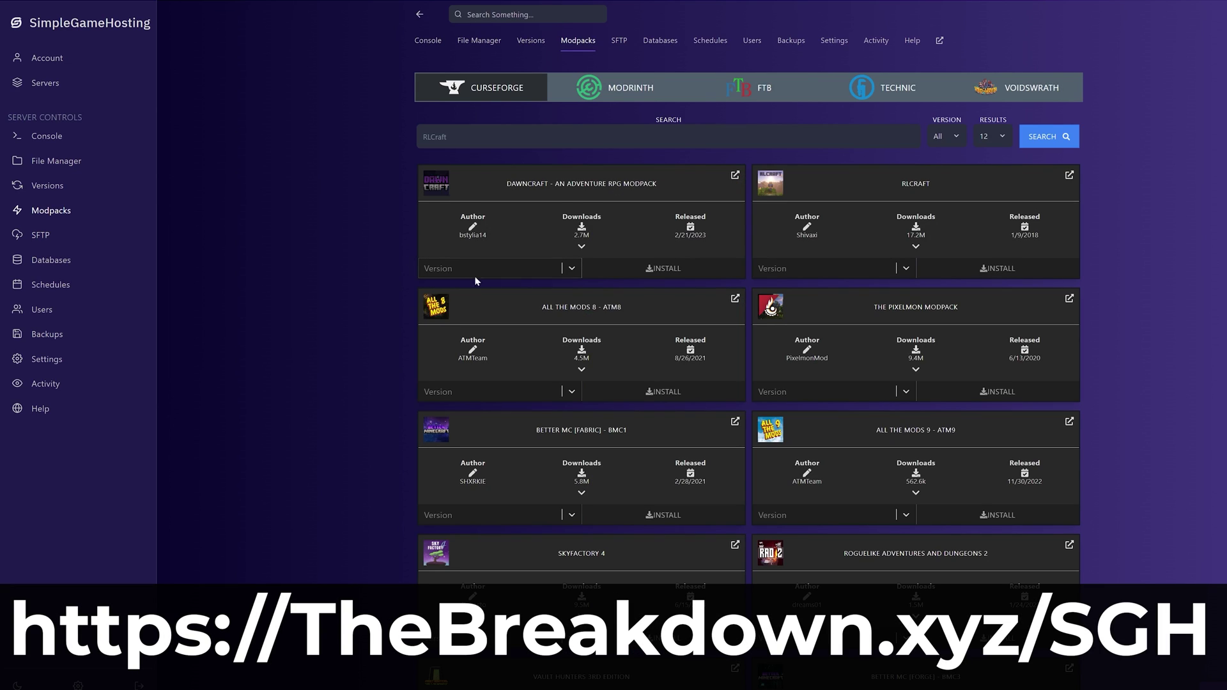
{"action": "left_click", "coordinate": [475, 274]}
{"action": "left_click", "coordinate": [491, 413]}
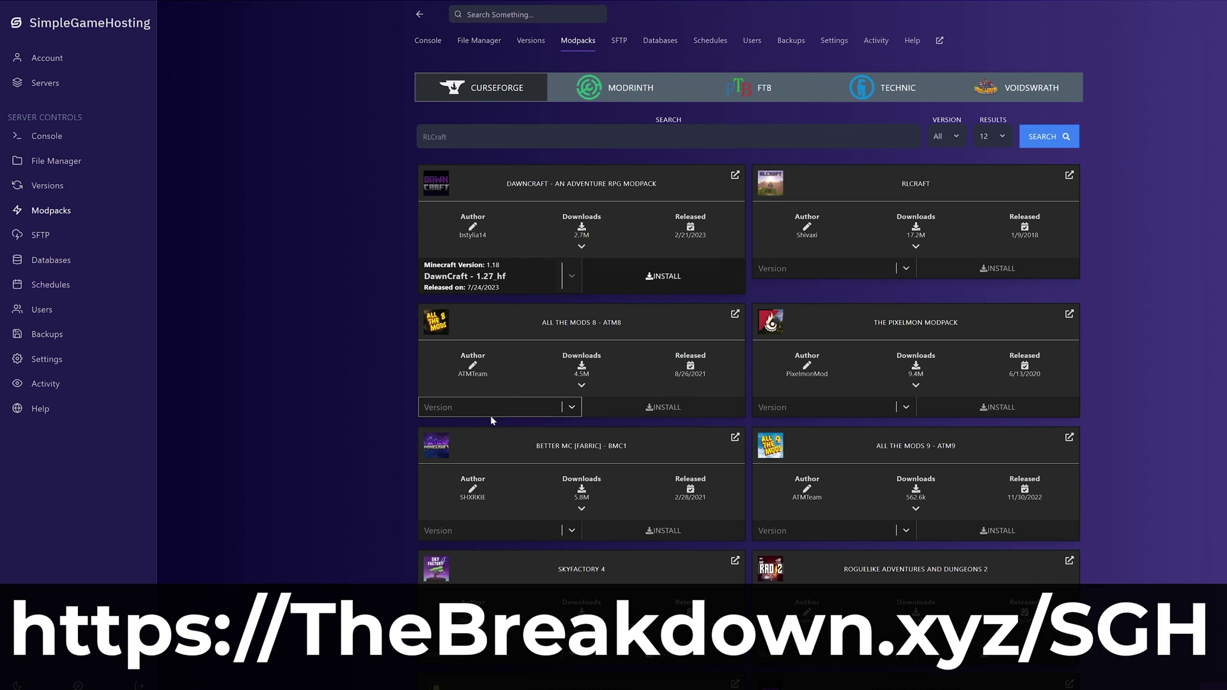
{"action": "left_click", "coordinate": [639, 285]}
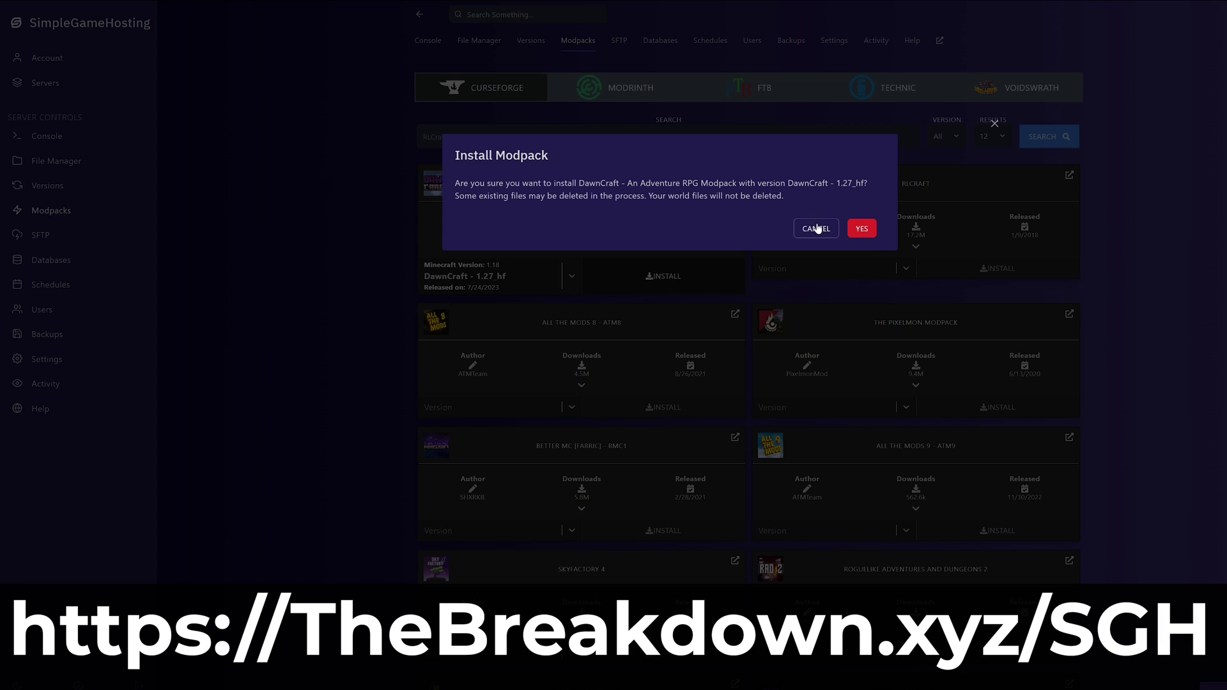
{"action": "left_click", "coordinate": [816, 229]}
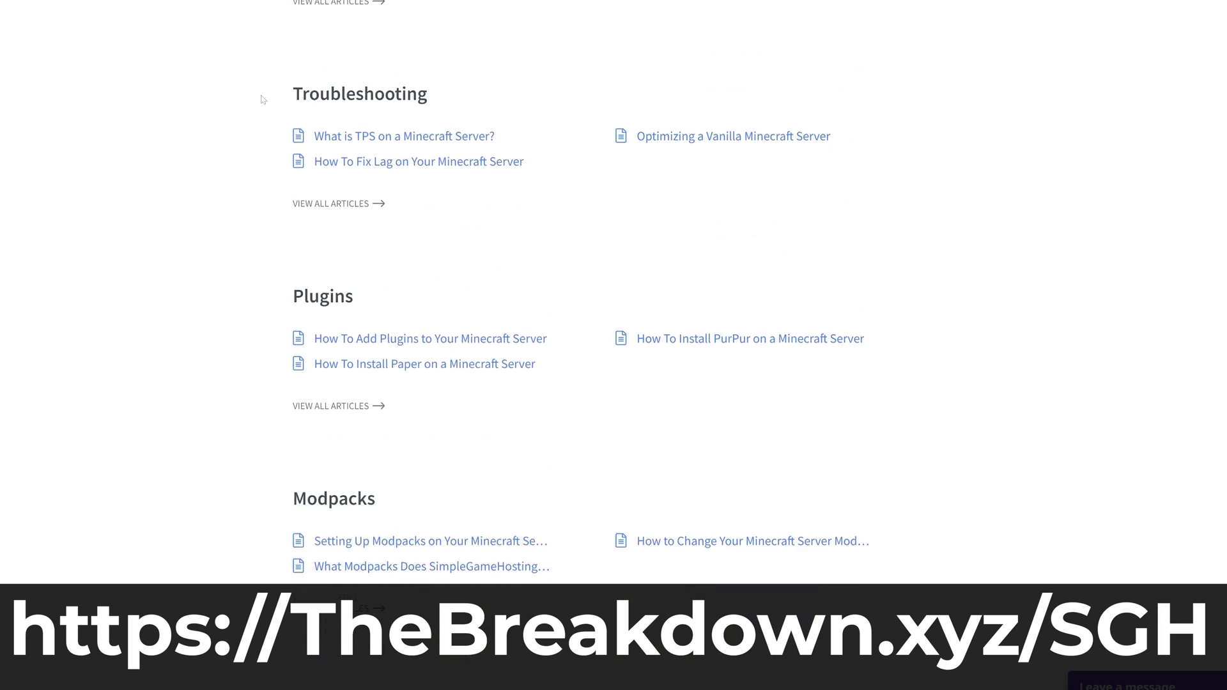
{"action": "left_click", "coordinate": [498, 456]}
{"action": "scroll", "coordinate": [138, 355], "scroll_direction": "down", "scroll_amount": 8}
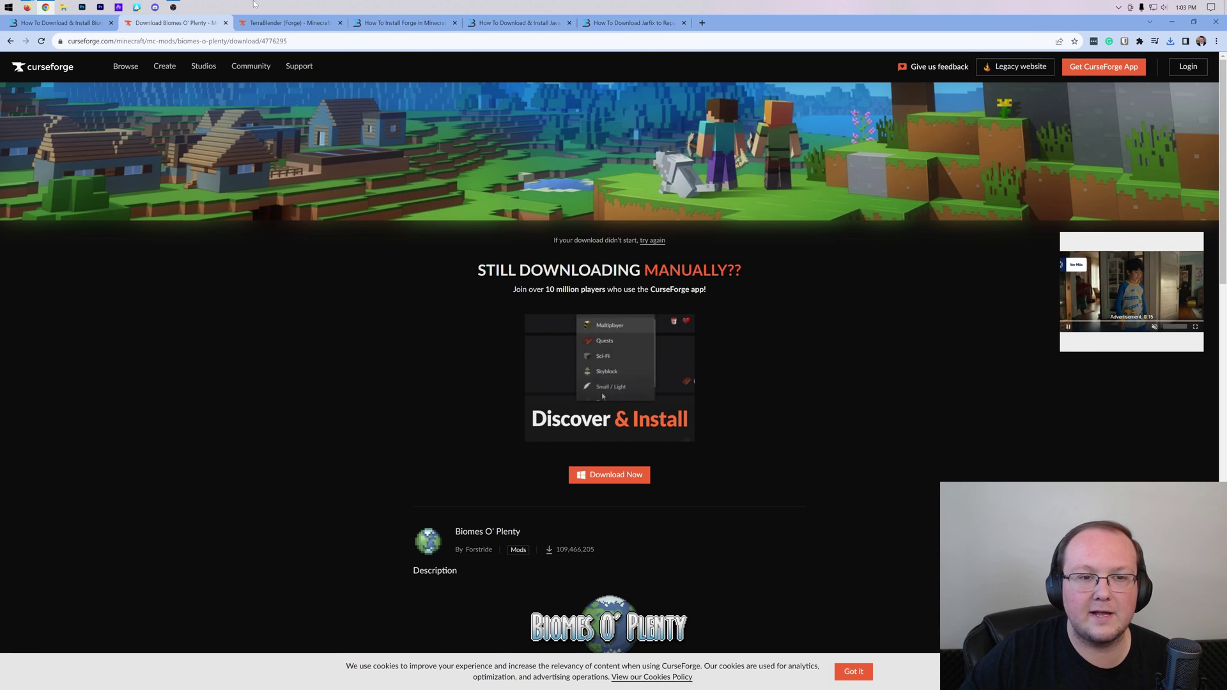
Download the newest TerraBlender (Forge) file for Minecraft 1.20.2 from the mod's CurseForge file list
{"action": "left_click", "coordinate": [280, 23]}
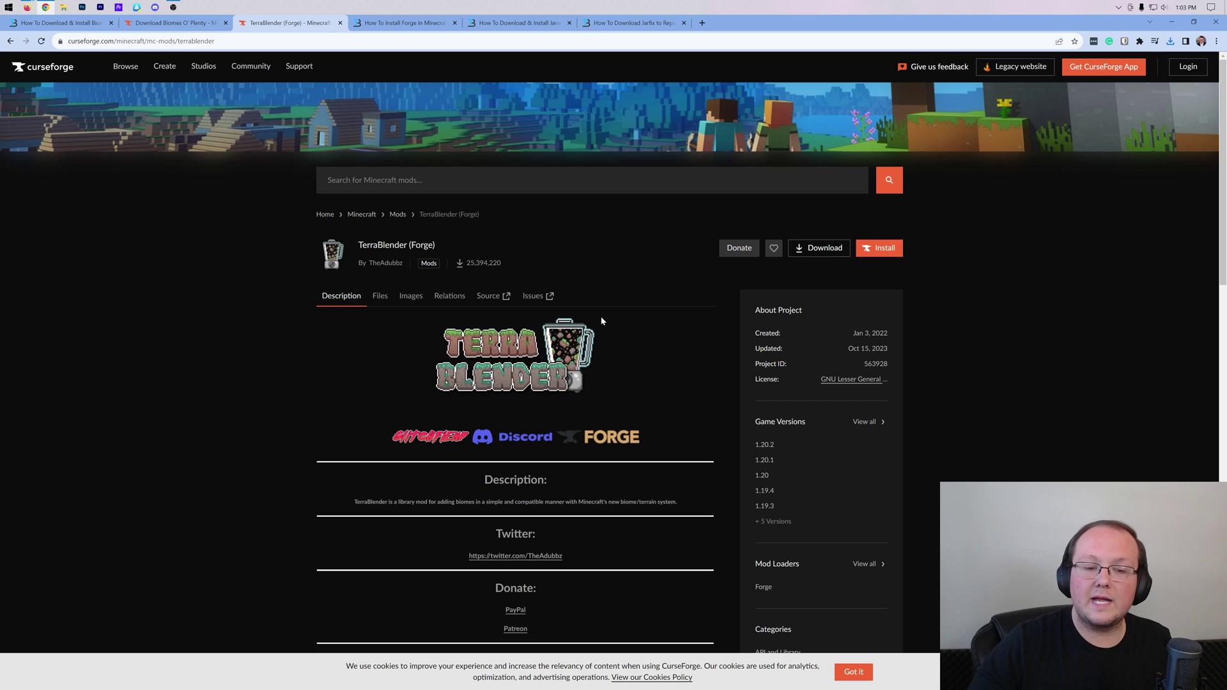
{"action": "left_click", "coordinate": [381, 297]}
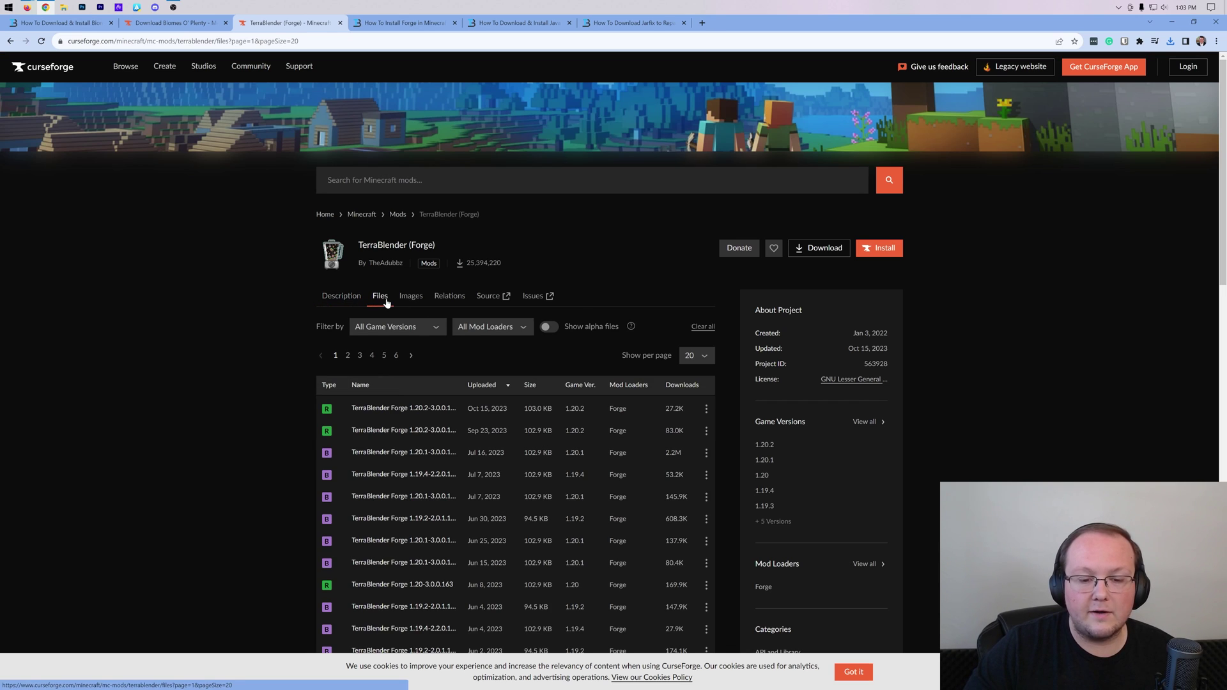
{"action": "scroll", "coordinate": [599, 303], "scroll_direction": "down", "scroll_amount": 2}
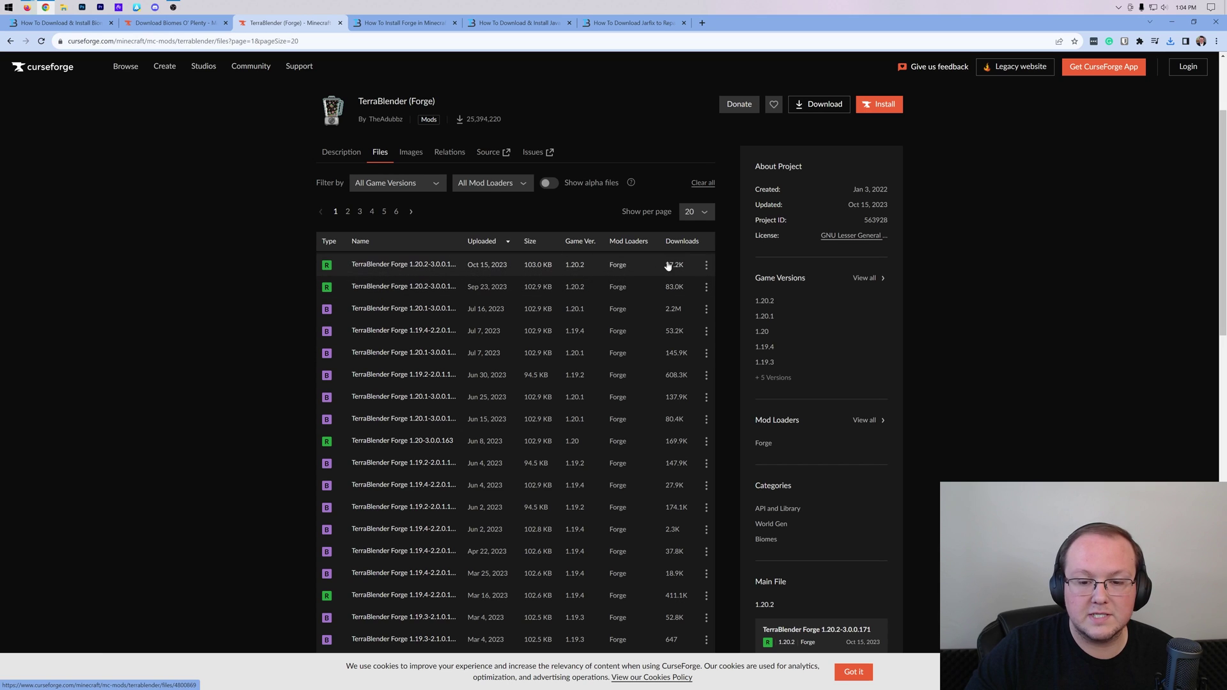
{"action": "left_click", "coordinate": [706, 265]}
{"action": "left_click", "coordinate": [731, 308]}
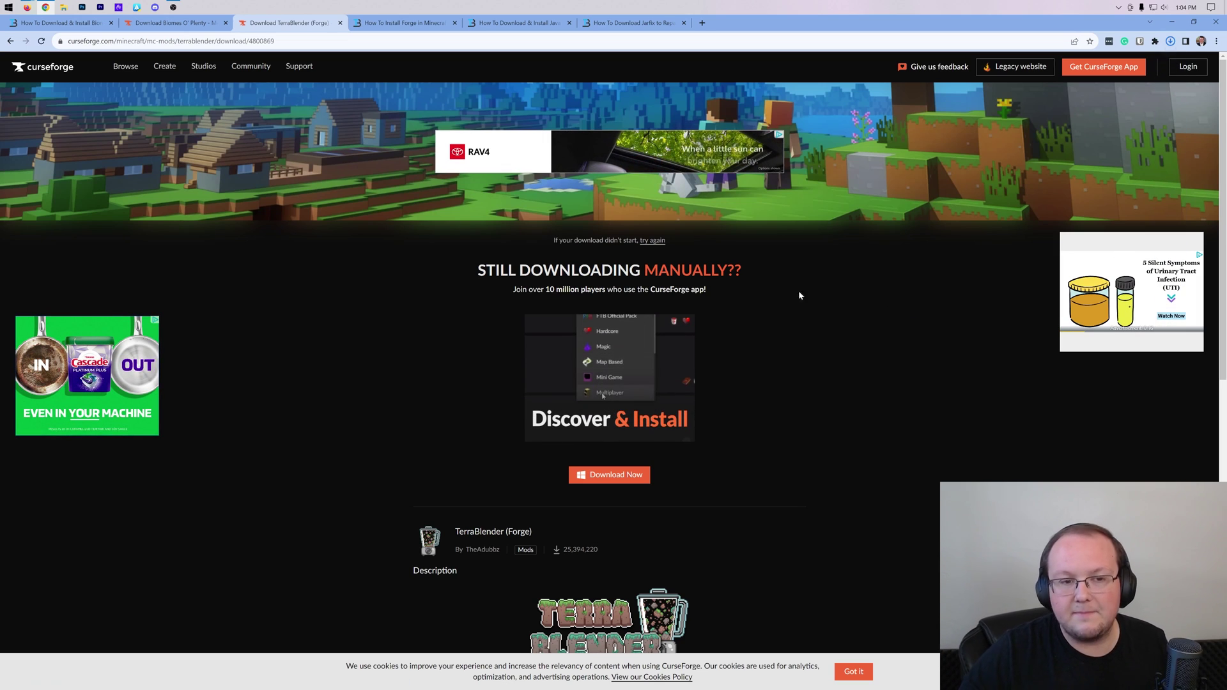
Open the official Forge downloads page from the Forge installation article's download link
{"action": "key", "text": "ctrl+Tab"}
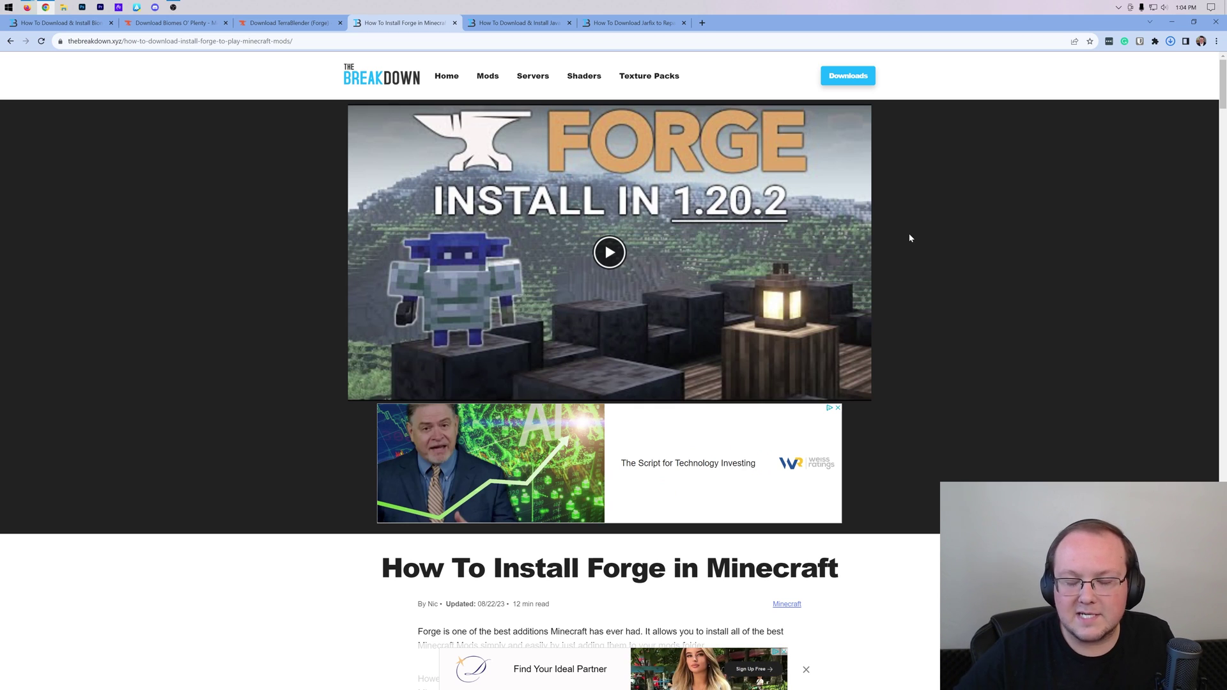
{"action": "scroll", "coordinate": [911, 238], "scroll_direction": "down", "scroll_amount": 10}
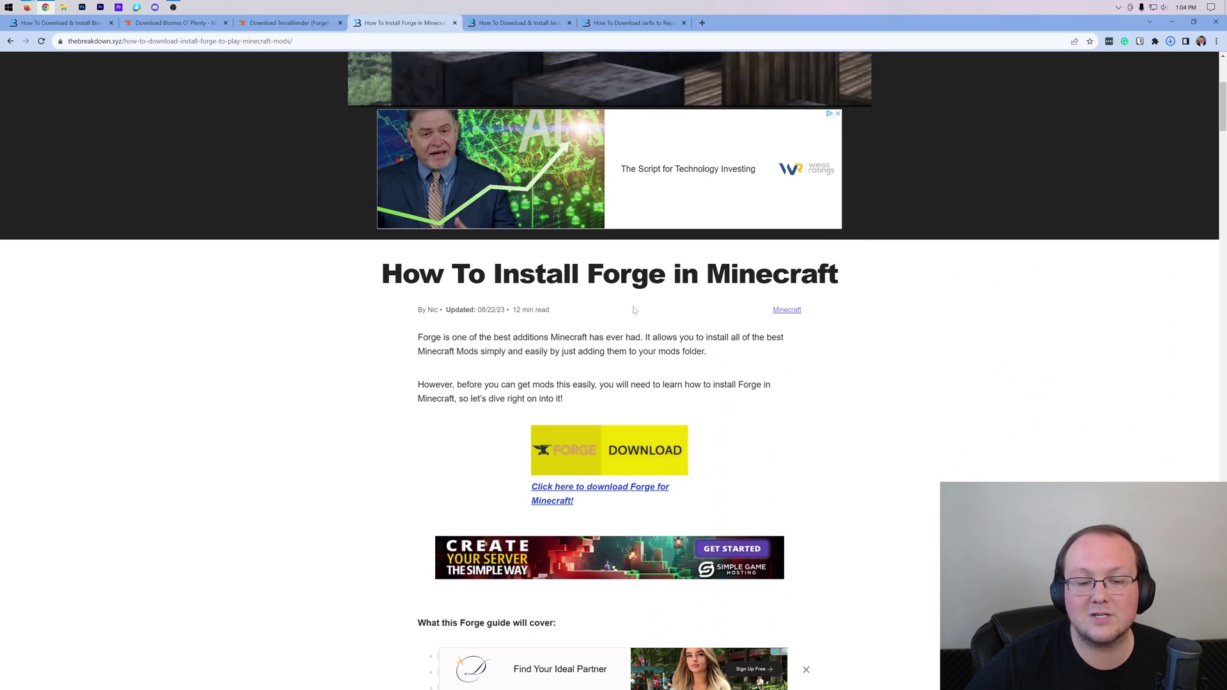
{"action": "scroll", "coordinate": [639, 338], "scroll_direction": "down", "scroll_amount": 6}
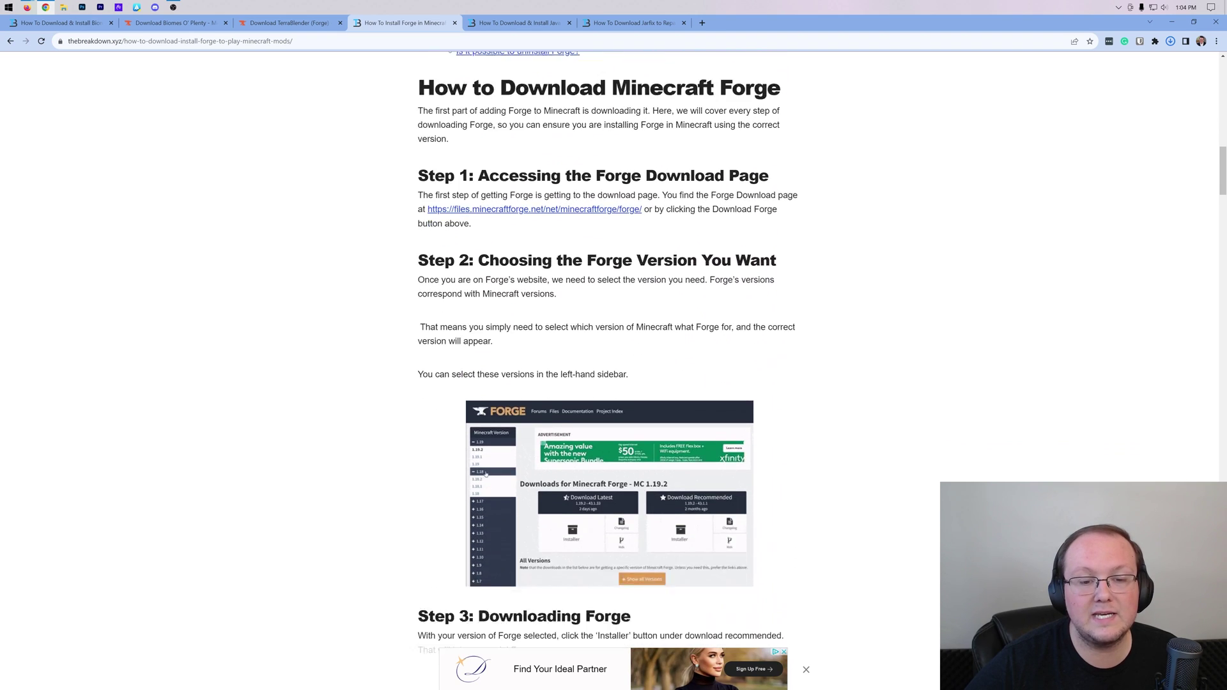
{"action": "scroll", "coordinate": [640, 337], "scroll_direction": "up", "scroll_amount": 5}
{"action": "scroll", "coordinate": [750, 403], "scroll_direction": "up", "scroll_amount": 5}
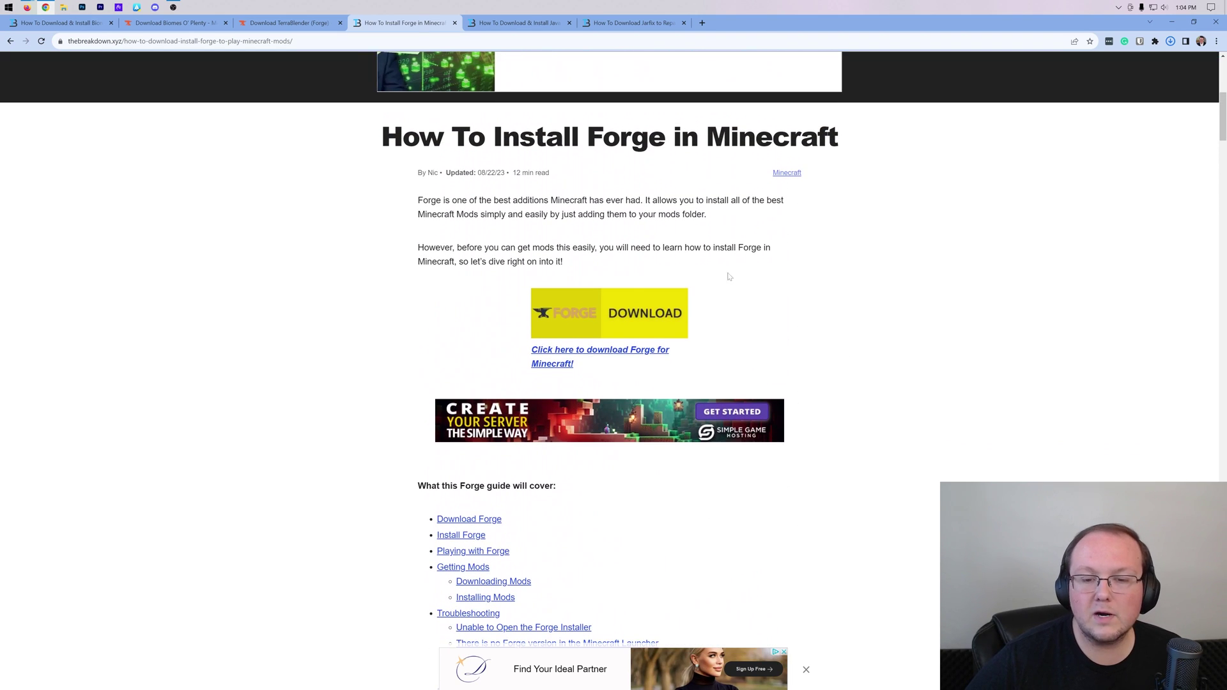
{"action": "left_click", "coordinate": [607, 301]}
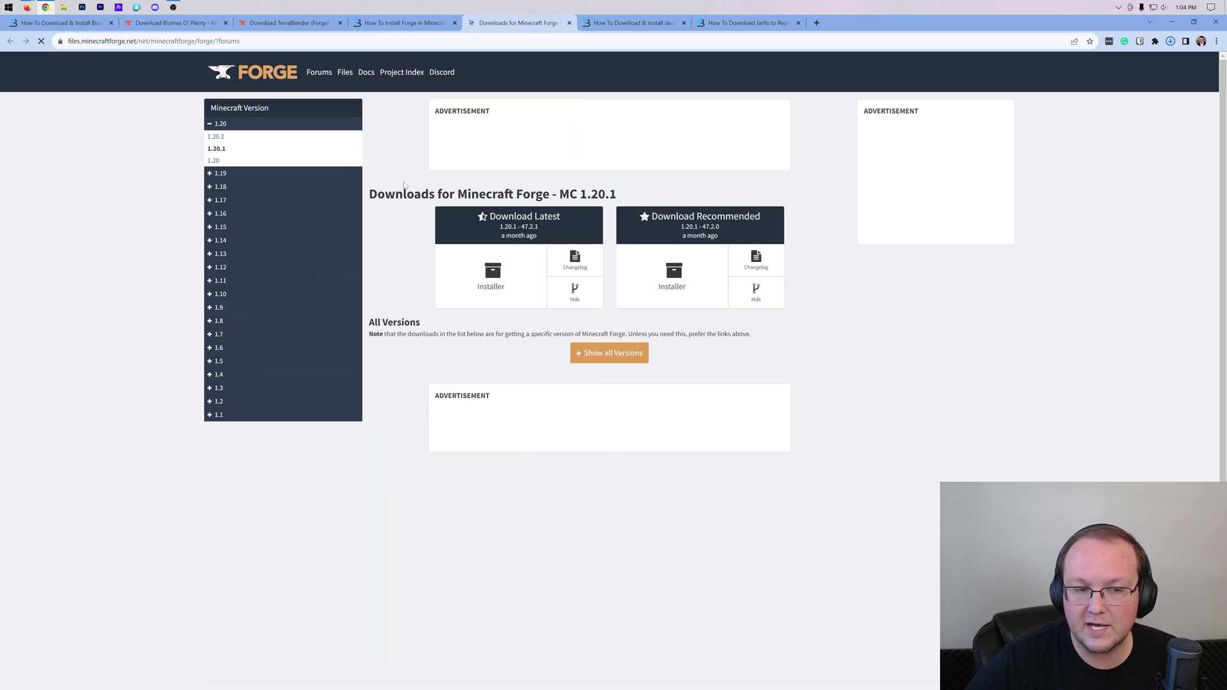
Select Minecraft version 1.20.2, download the Forge installer for it and skip the ad page
{"action": "left_click_drag", "start_coordinate": [560, 194], "coordinate": [646, 194]}
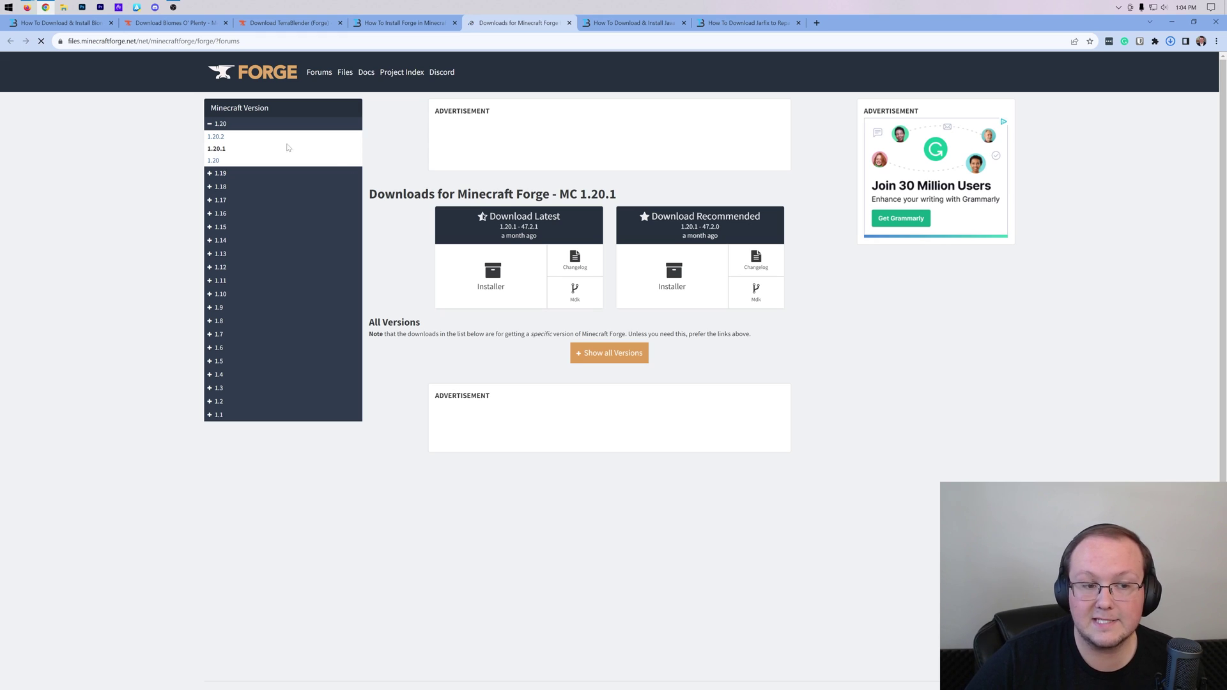
{"action": "left_click", "coordinate": [225, 136]}
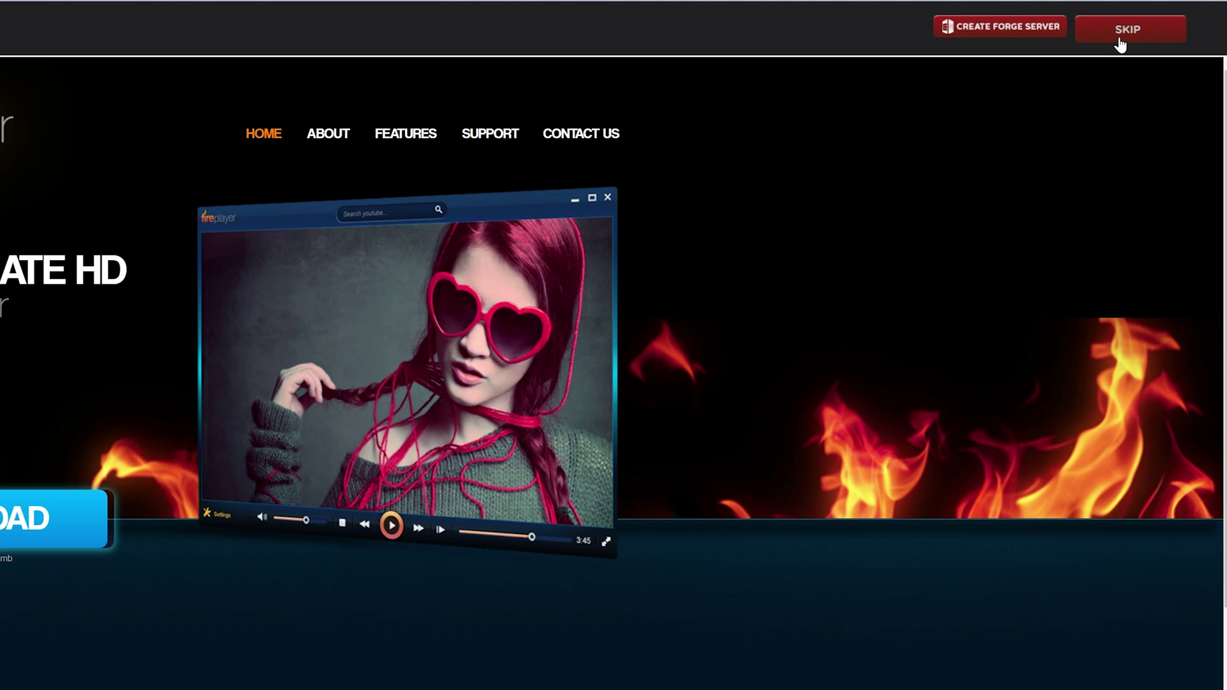
{"action": "left_click", "coordinate": [1121, 37]}
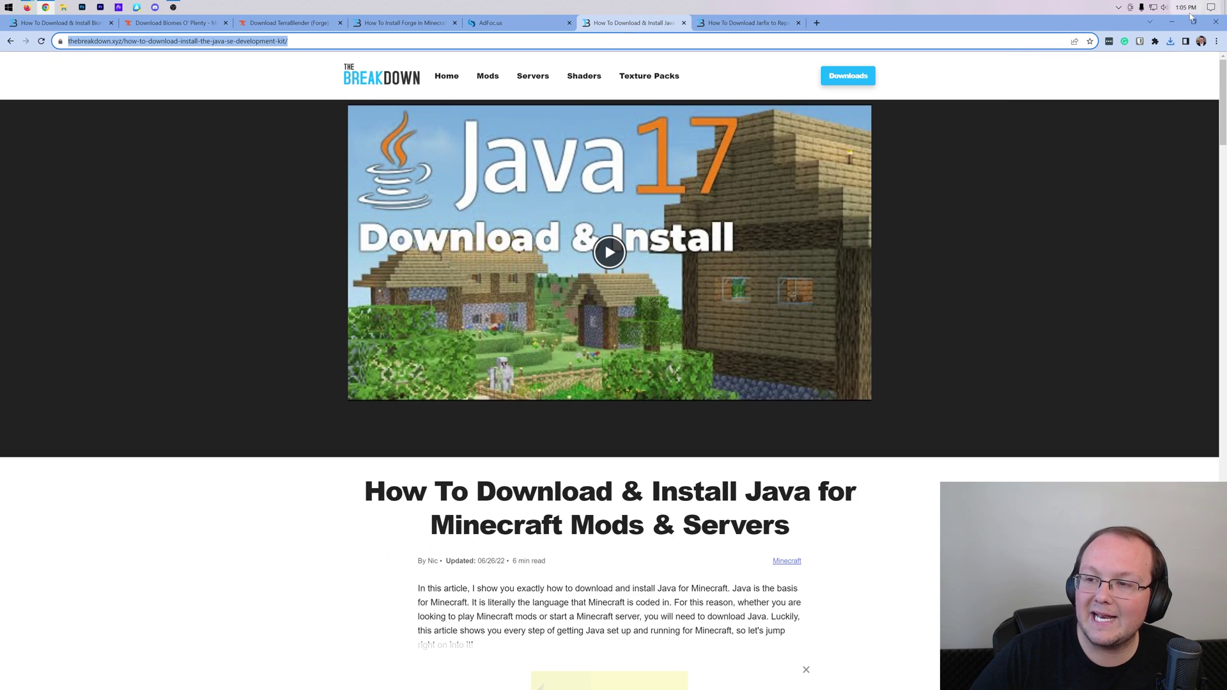
Move the Forge installer, TerraBlender and Biomes O' Plenty jar files from Downloads to the desktop and line them up in a row
{"action": "key", "text": "super+d"}
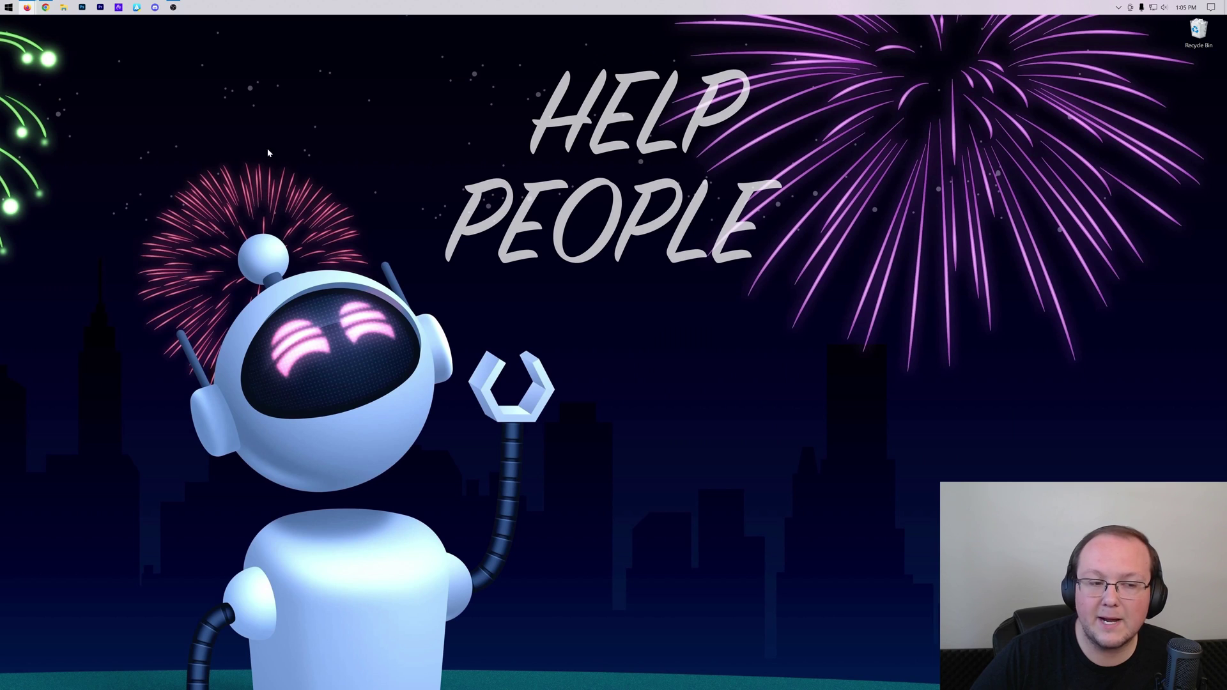
{"action": "left_click", "coordinate": [64, 7]}
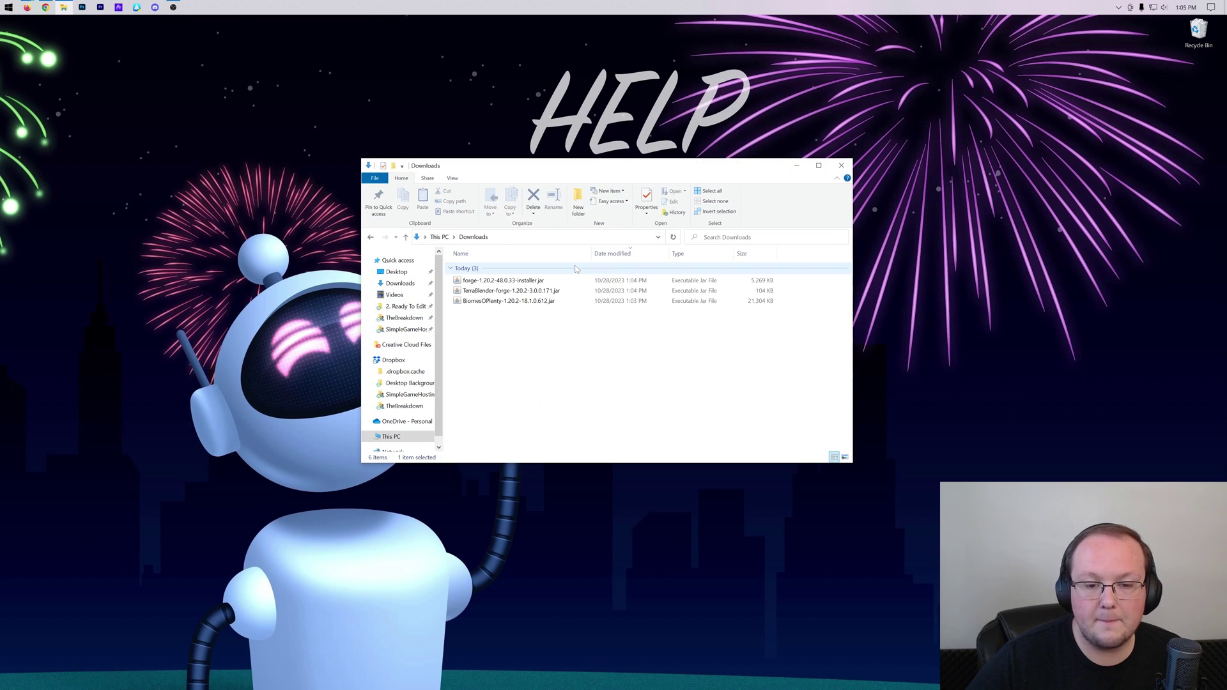
{"action": "left_click_drag", "start_coordinate": [575, 269], "coordinate": [338, 125]}
{"action": "left_click", "coordinate": [797, 166]}
{"action": "left_click_drag", "start_coordinate": [375, 170], "coordinate": [412, 128]}
{"action": "left_click_drag", "start_coordinate": [376, 217], "coordinate": [448, 131]}
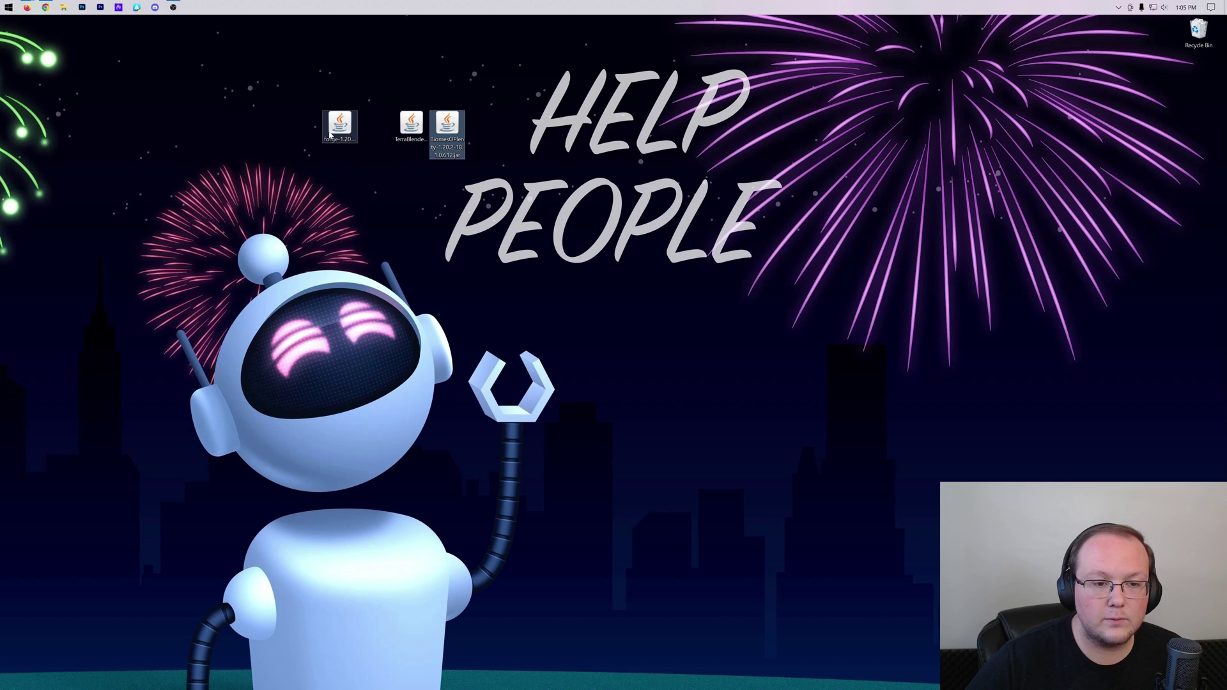
Check the app choice for opening the Forge installer and look over the Java 17 download and install article
{"action": "right_click", "coordinate": [331, 134]}
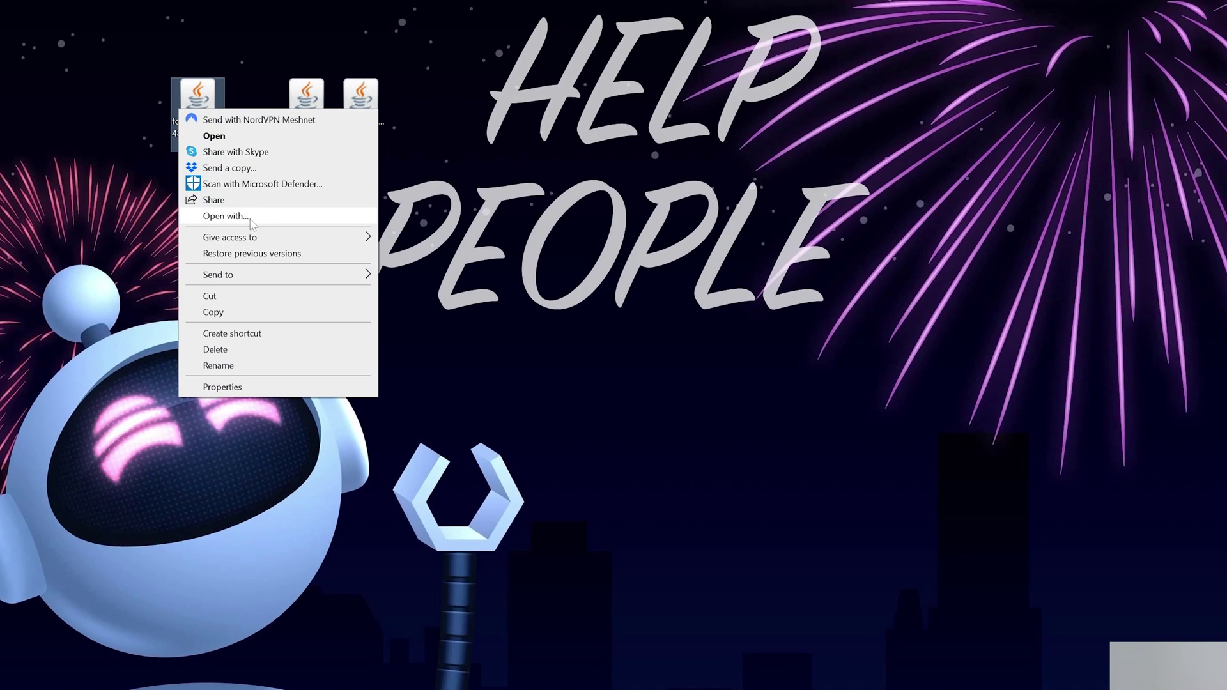
{"action": "left_click", "coordinate": [252, 217]}
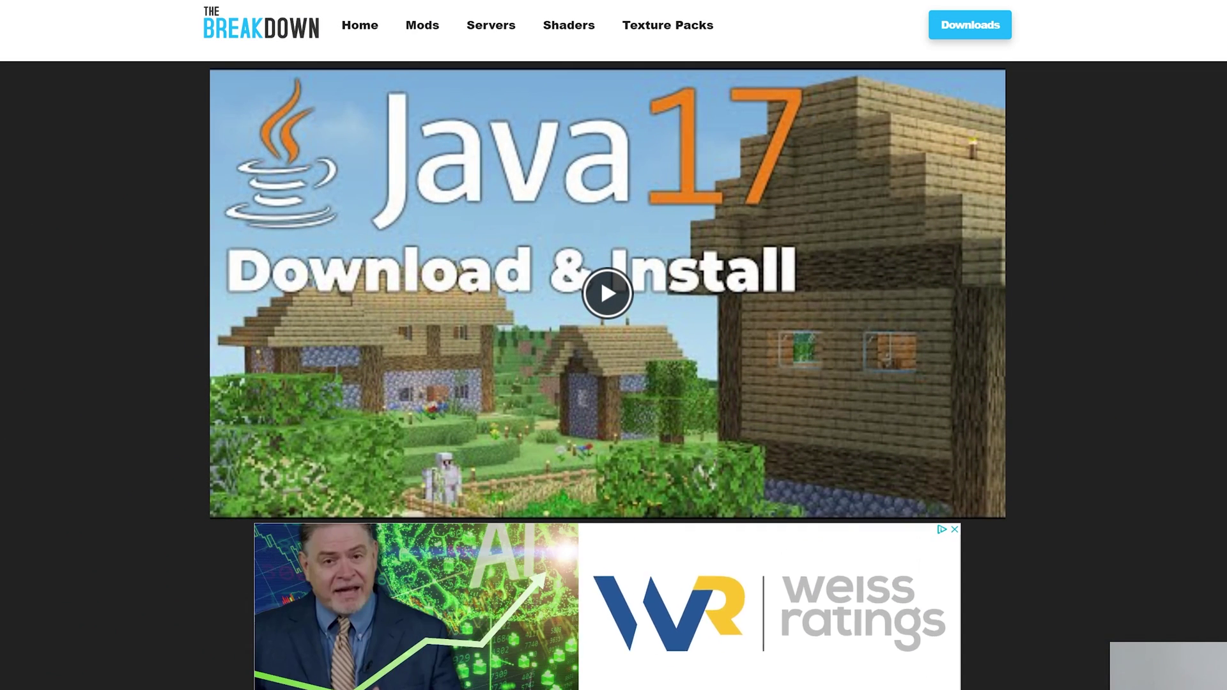
{"action": "scroll", "coordinate": [607, 345], "scroll_direction": "down", "scroll_amount": 20}
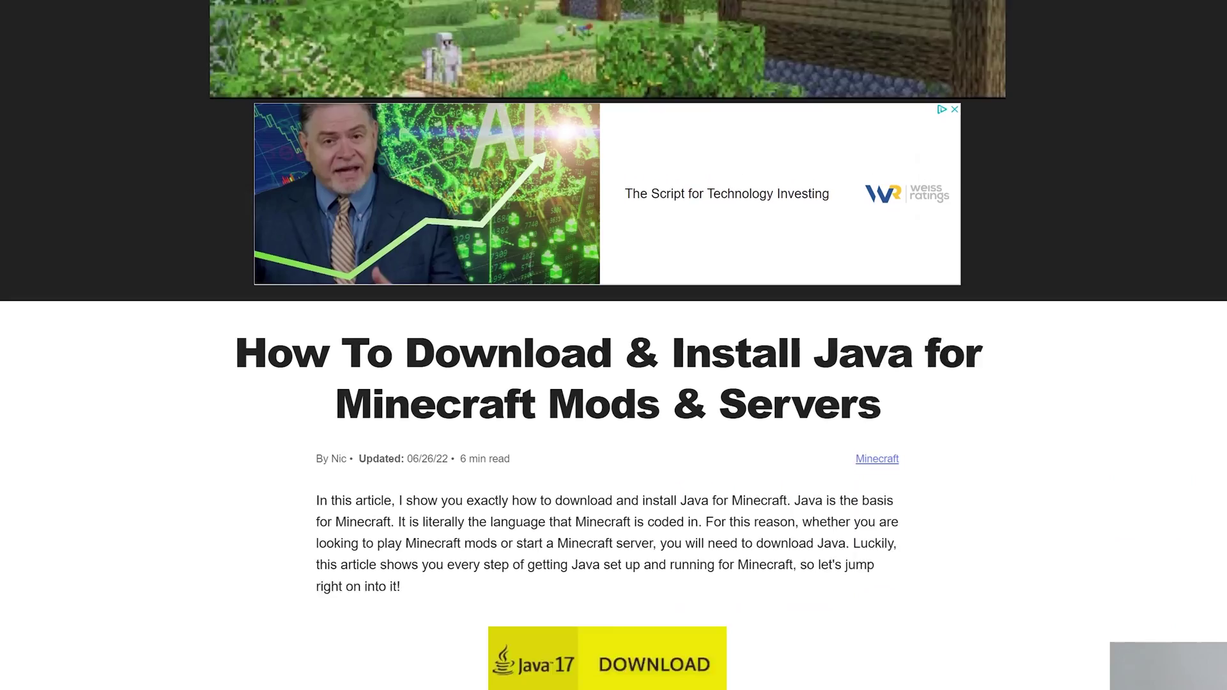
{"action": "scroll", "coordinate": [607, 345], "scroll_direction": "down", "scroll_amount": 20}
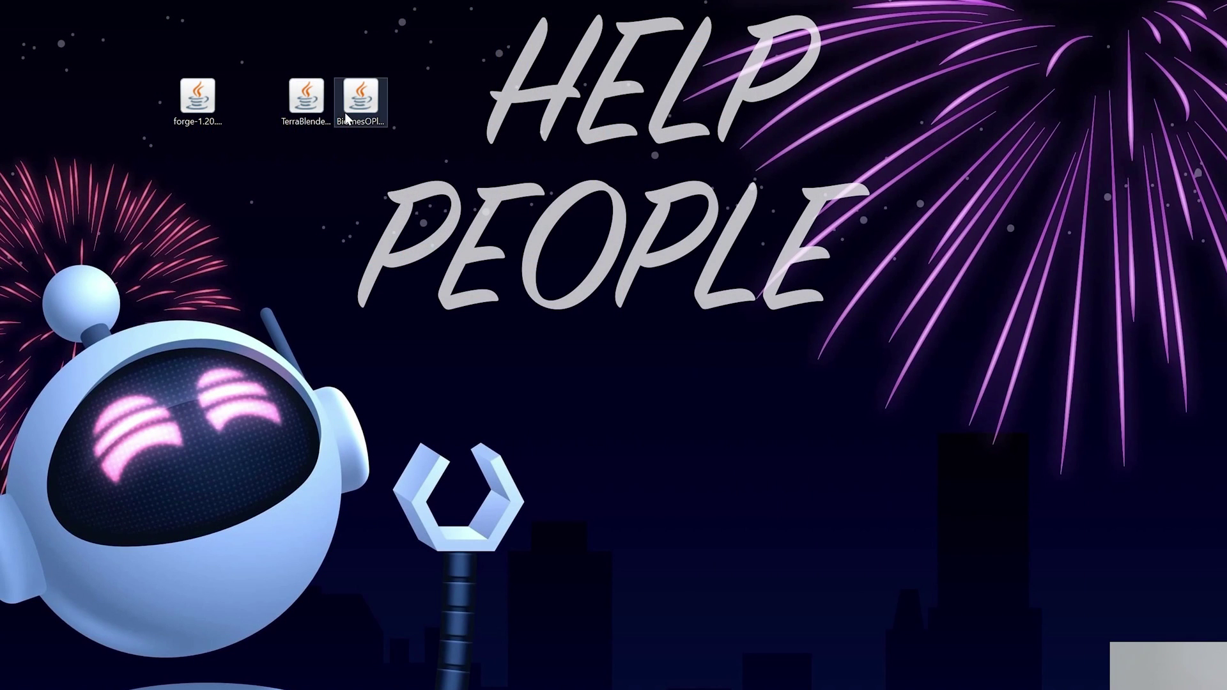
Open the Forge installer with Java(TM) Platform SE binary and install the Forge client into the default .minecraft folder
{"action": "right_click", "coordinate": [200, 97]}
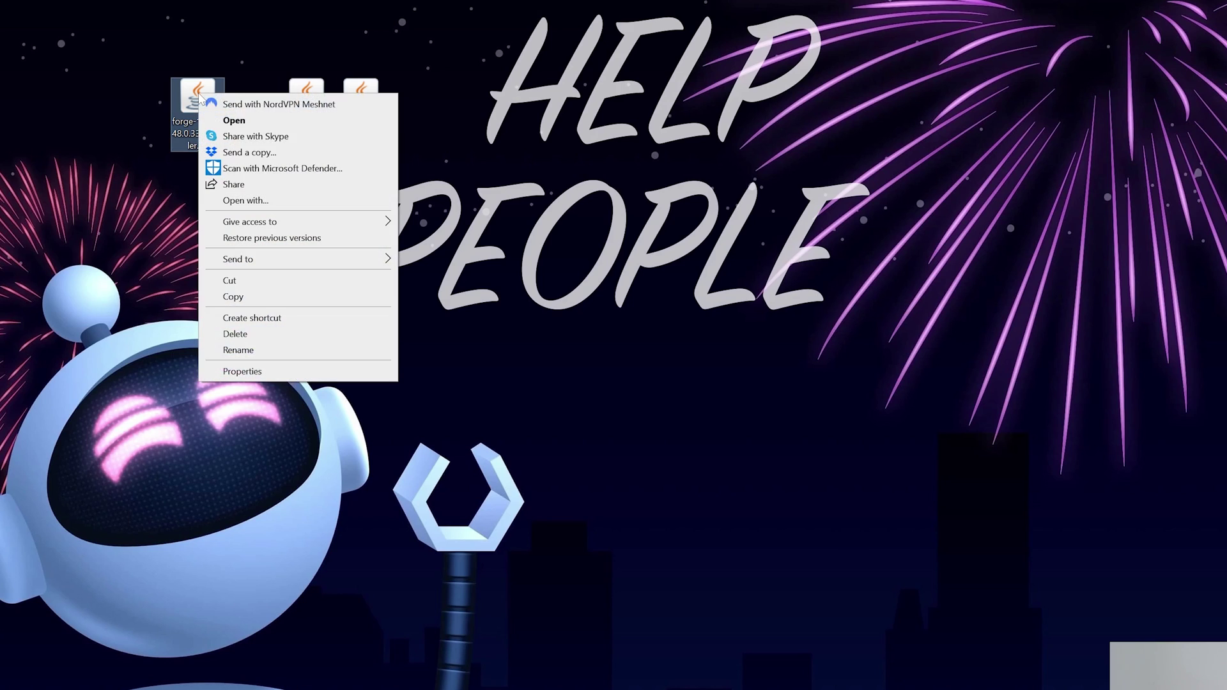
{"action": "left_click", "coordinate": [265, 200]}
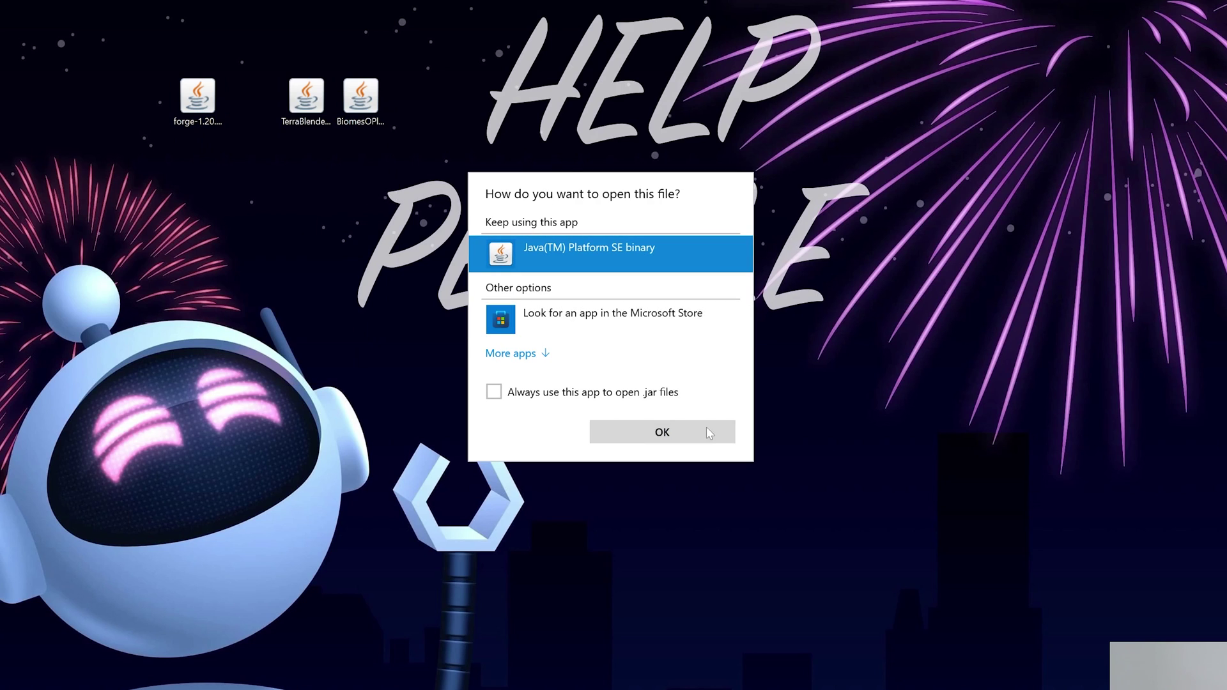
{"action": "left_click", "coordinate": [662, 432]}
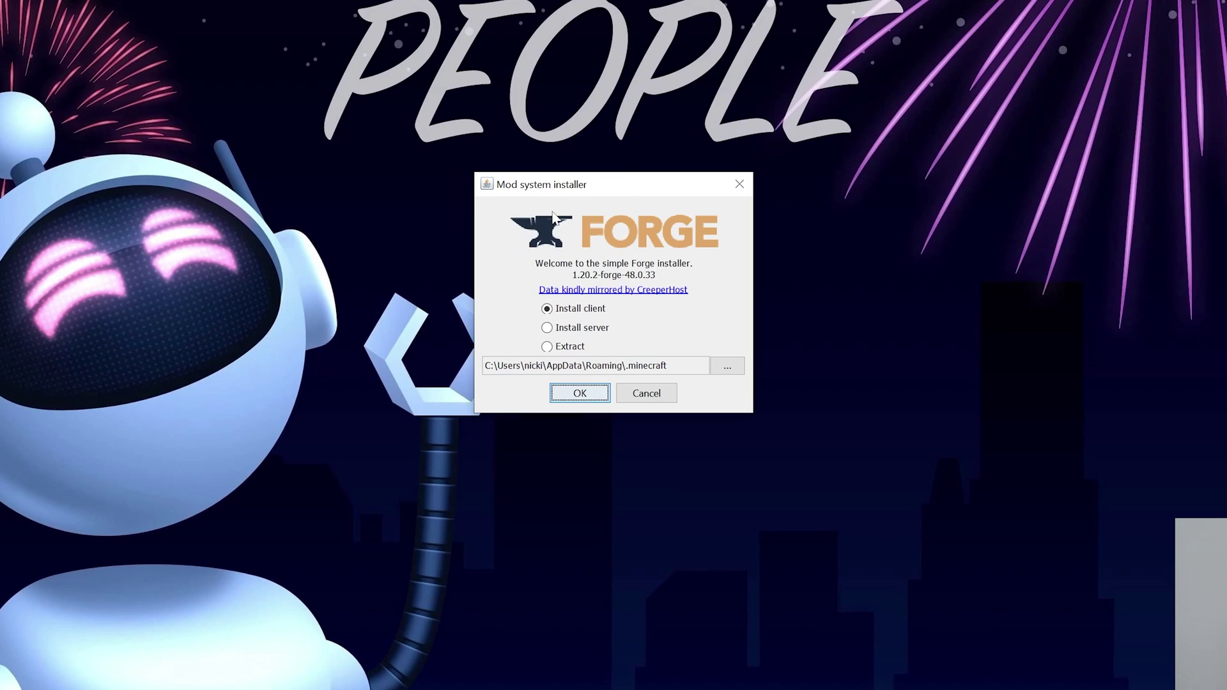
{"action": "left_click", "coordinate": [579, 392]}
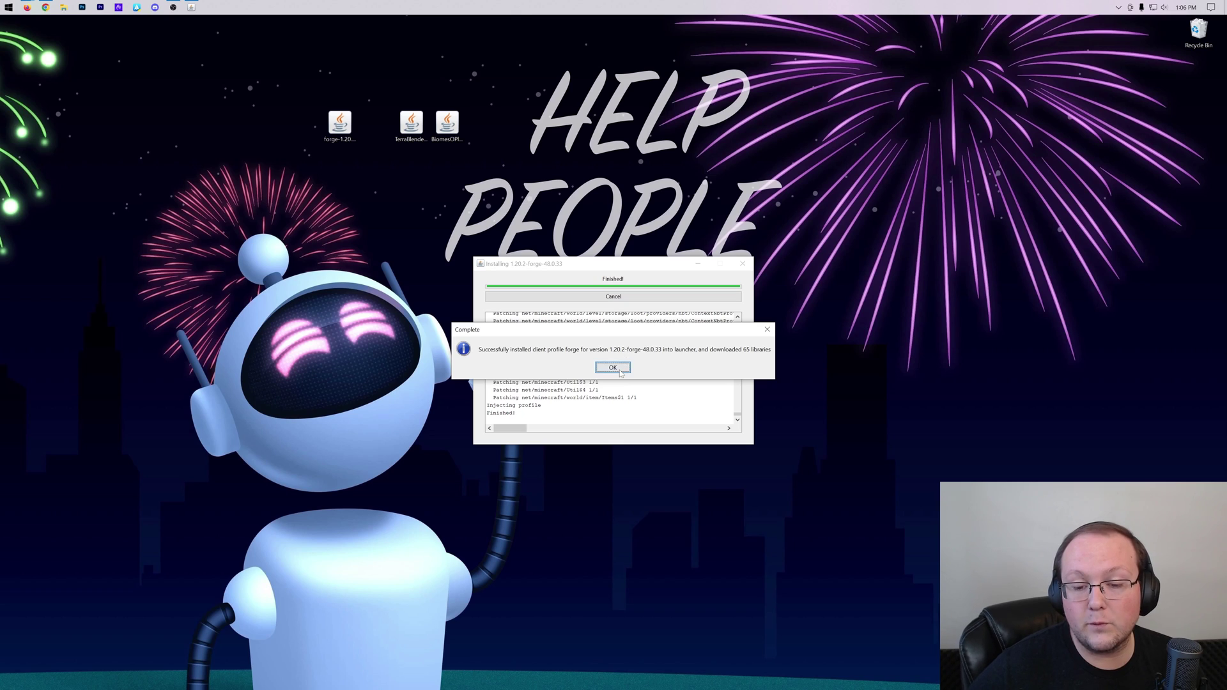
Dismiss the completed Forge installation message and move the Forge installer from the desktop to the Recycle Bin
{"action": "left_click", "coordinate": [612, 368]}
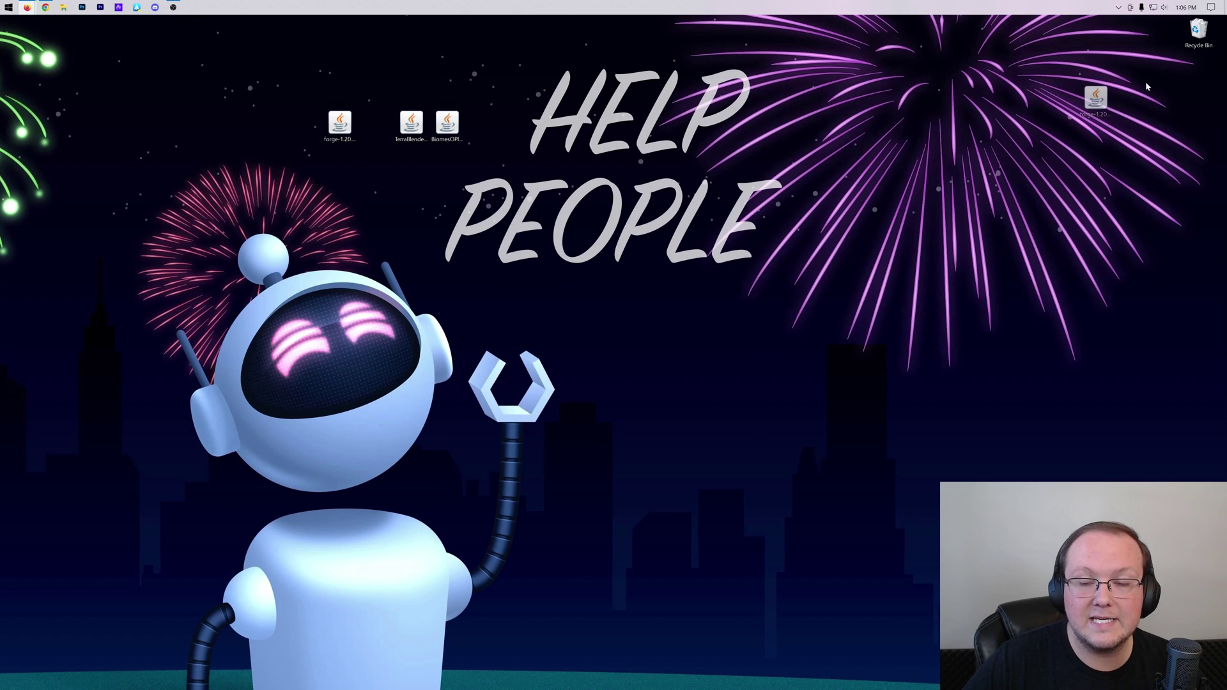
{"action": "left_click_drag", "start_coordinate": [1146, 87], "coordinate": [1198, 32]}
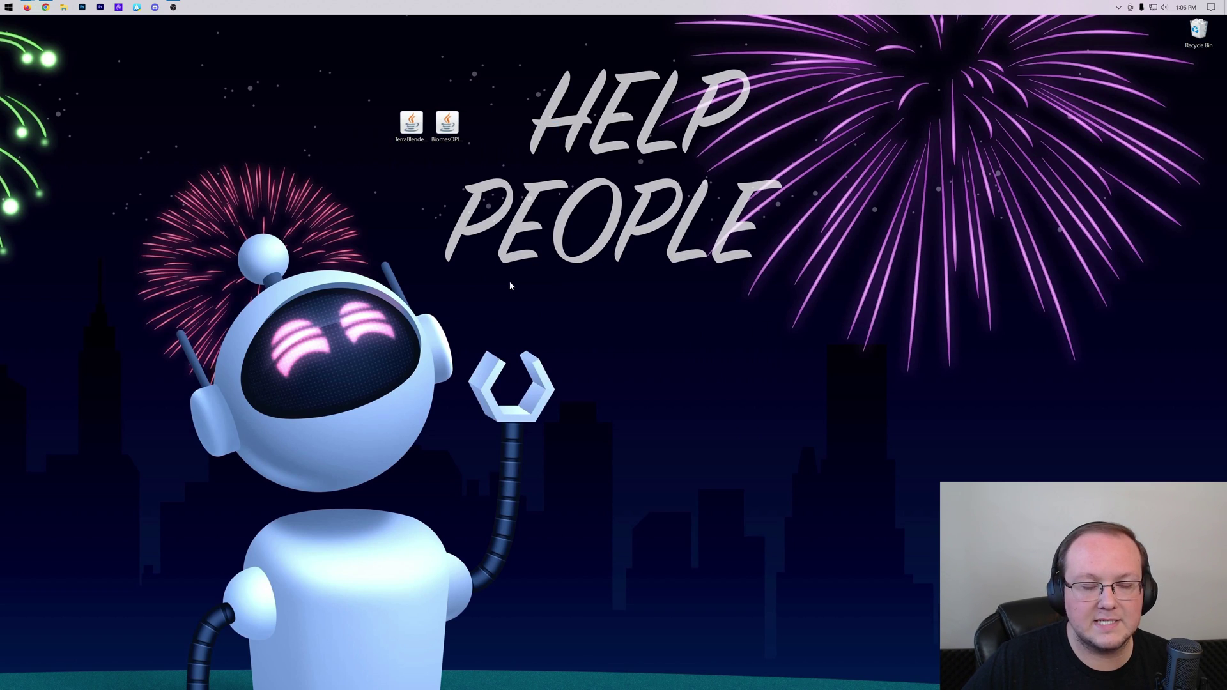
Open the Minecraft Launcher, check the available version profiles with forge selected, and start its launch, then cancel it
{"action": "key", "text": "super"}
{"action": "key", "text": "super"}
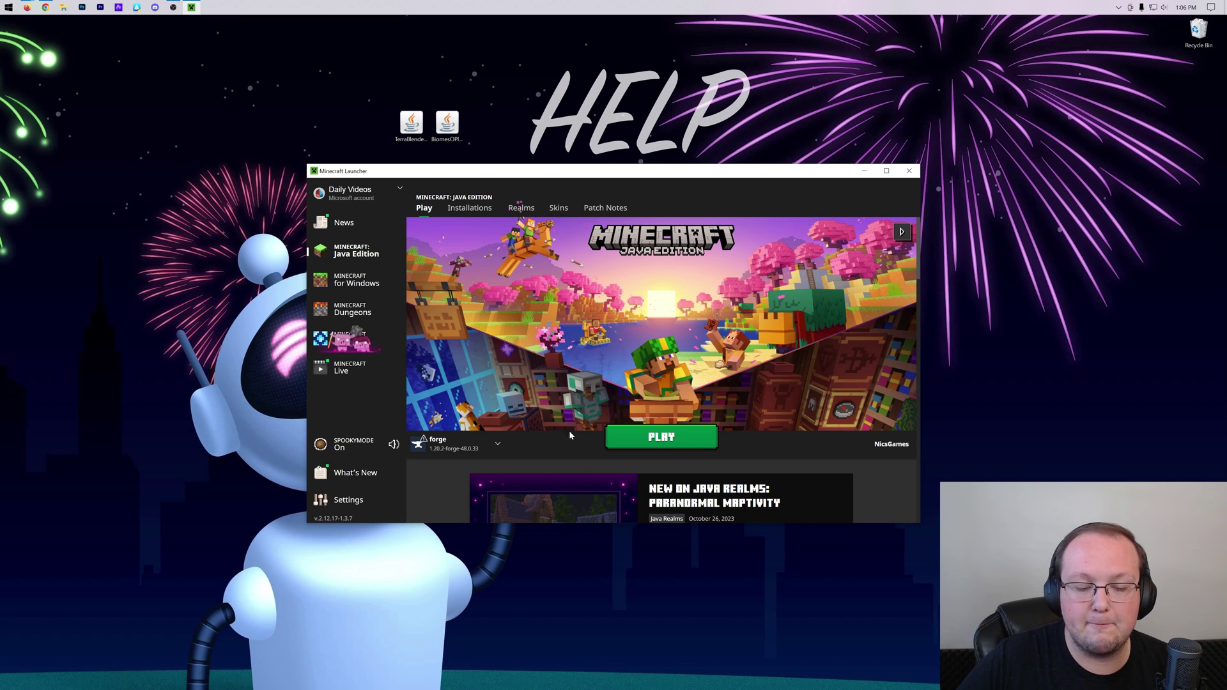
{"action": "left_click", "coordinate": [455, 448]}
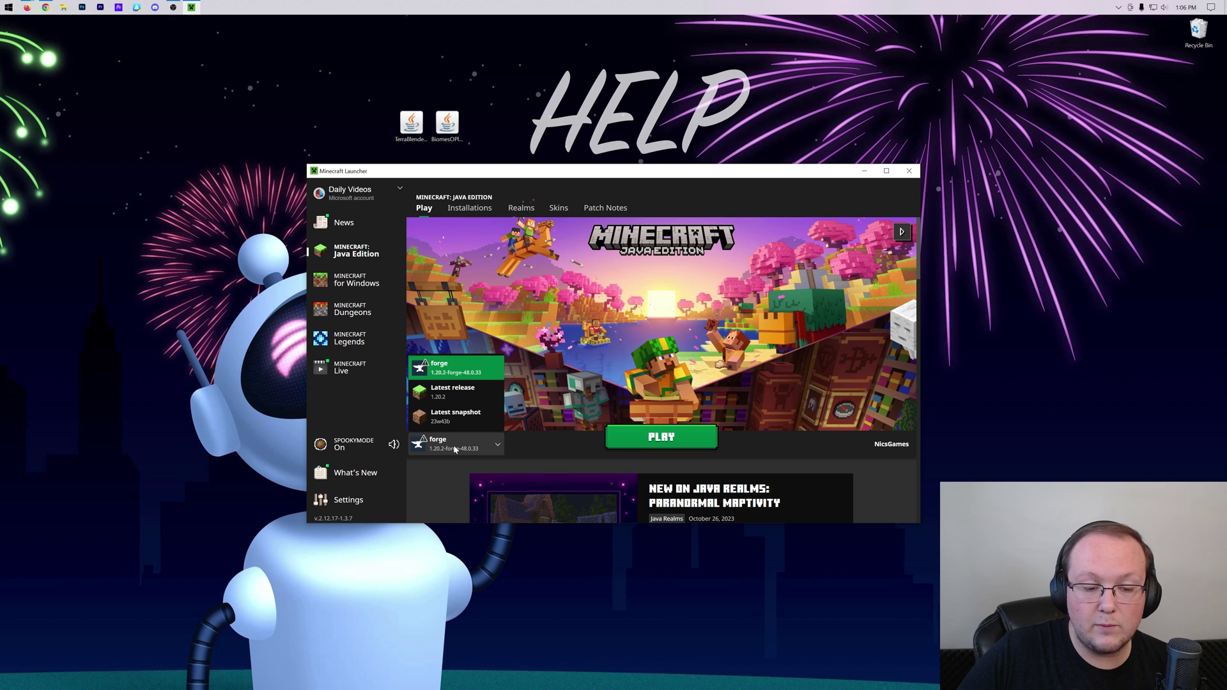
{"action": "left_click", "coordinate": [456, 449]}
{"action": "left_click", "coordinate": [665, 437]}
{"action": "left_click", "coordinate": [679, 404]}
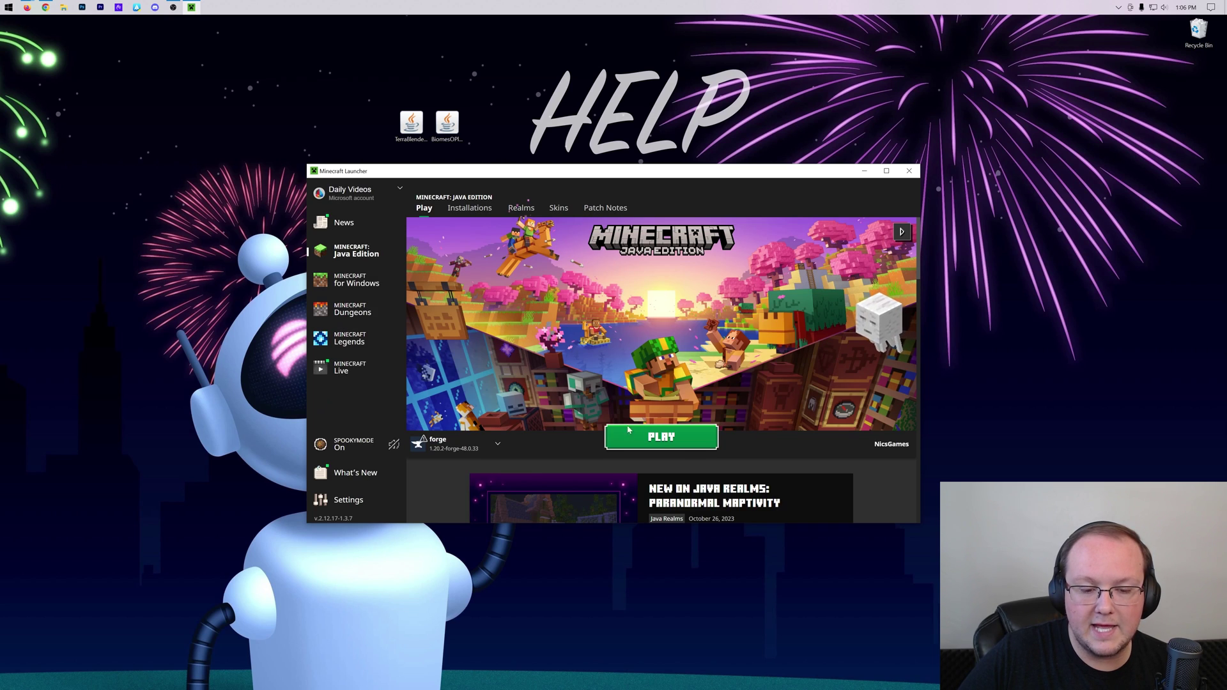
Show the installations list, switch the Modded versions filter off and on again, and preview the forge installation's launch warning
{"action": "left_click", "coordinate": [454, 212]}
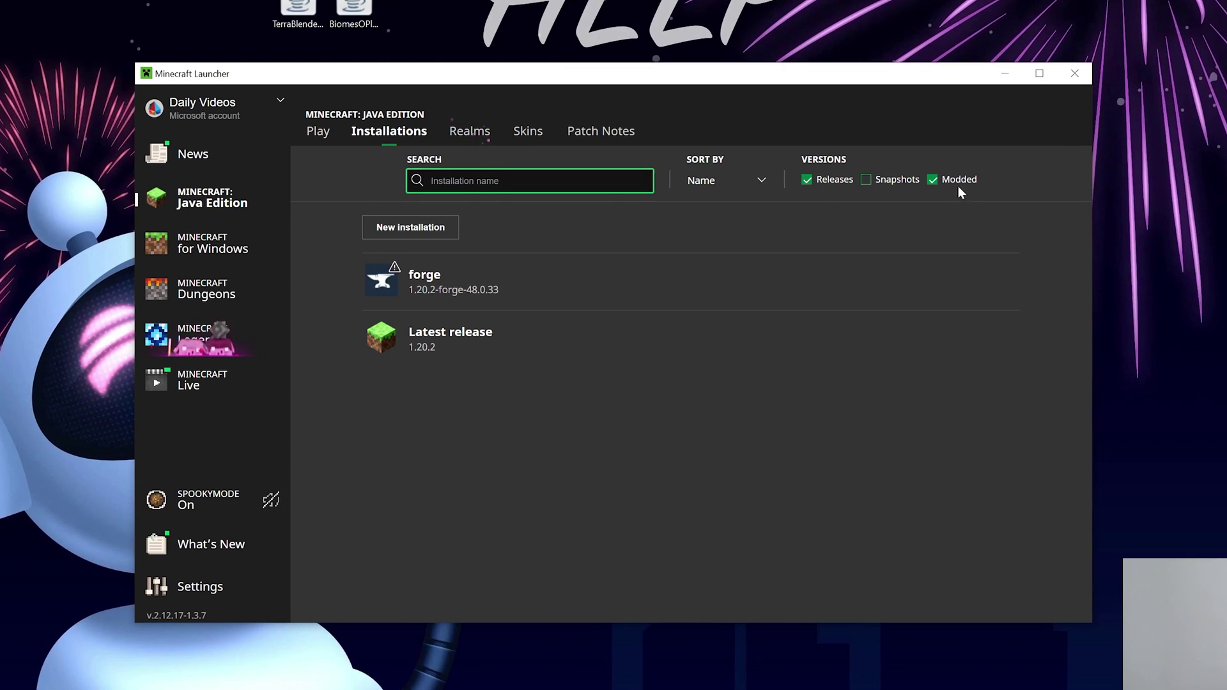
{"action": "left_click", "coordinate": [958, 181]}
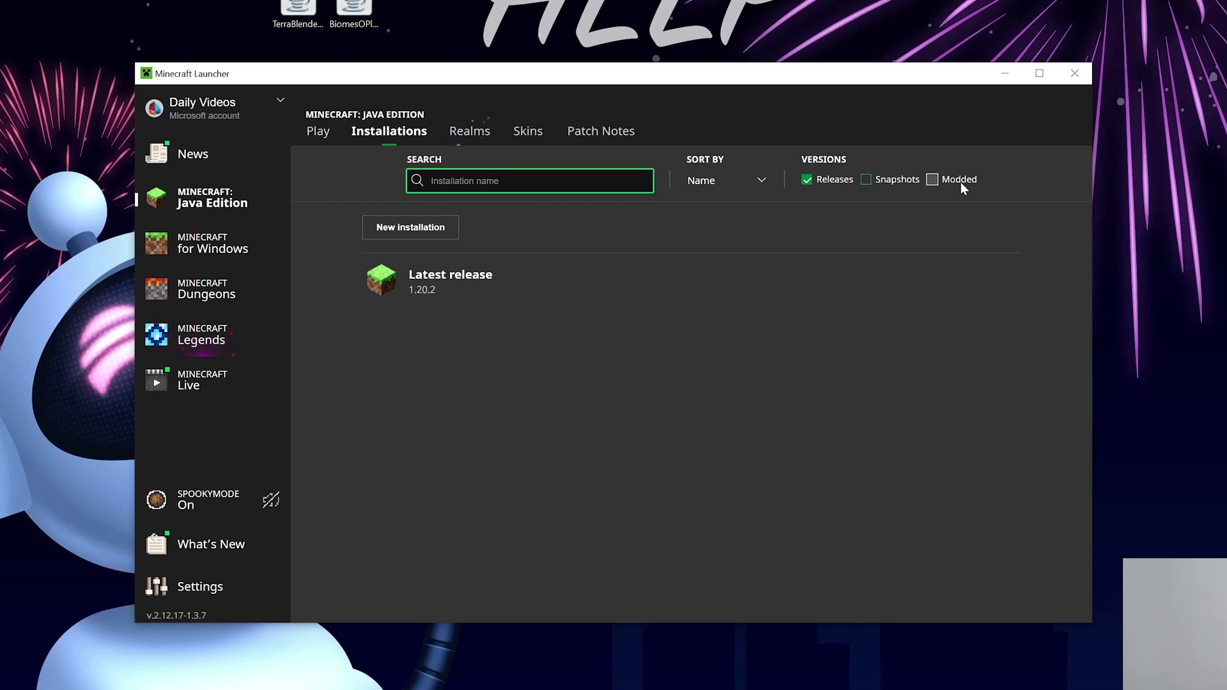
{"action": "left_click", "coordinate": [937, 180]}
{"action": "left_click", "coordinate": [933, 180]}
{"action": "left_click", "coordinate": [933, 179]}
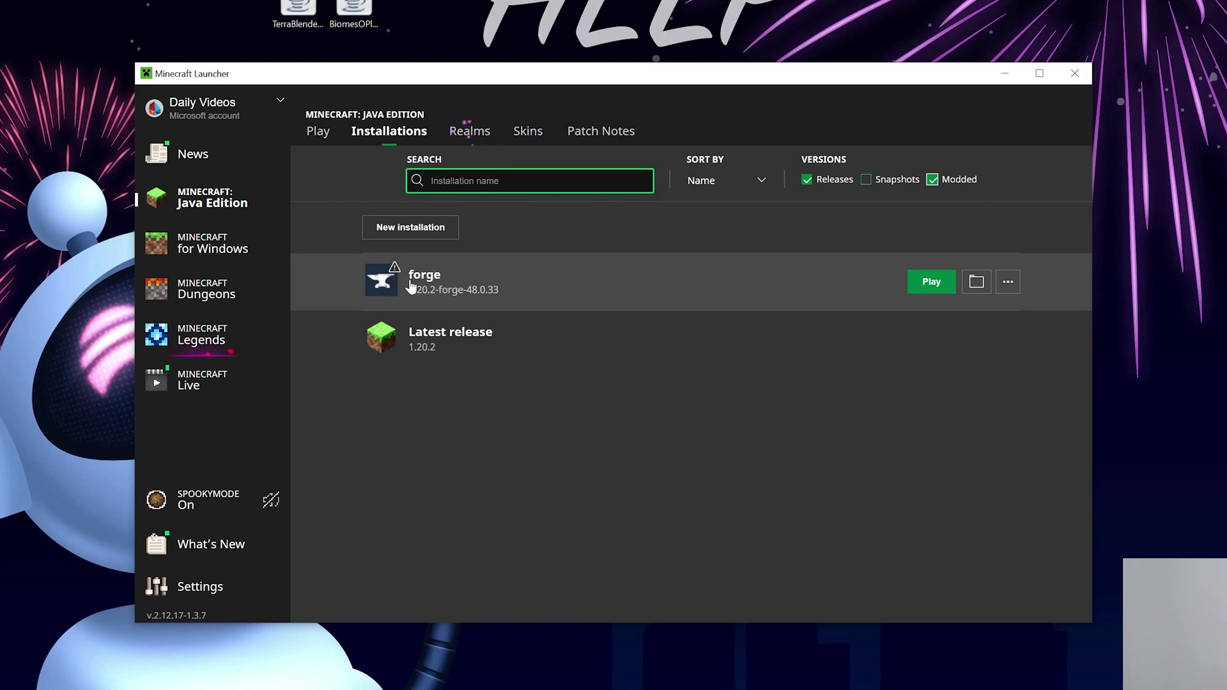
{"action": "left_click", "coordinate": [932, 281]}
{"action": "left_click", "coordinate": [725, 435]}
Create a new installation named SimpleGameHosting.com using version release 1.20.2-forge-48.0.33 with the default game directory
{"action": "left_click", "coordinate": [443, 227]}
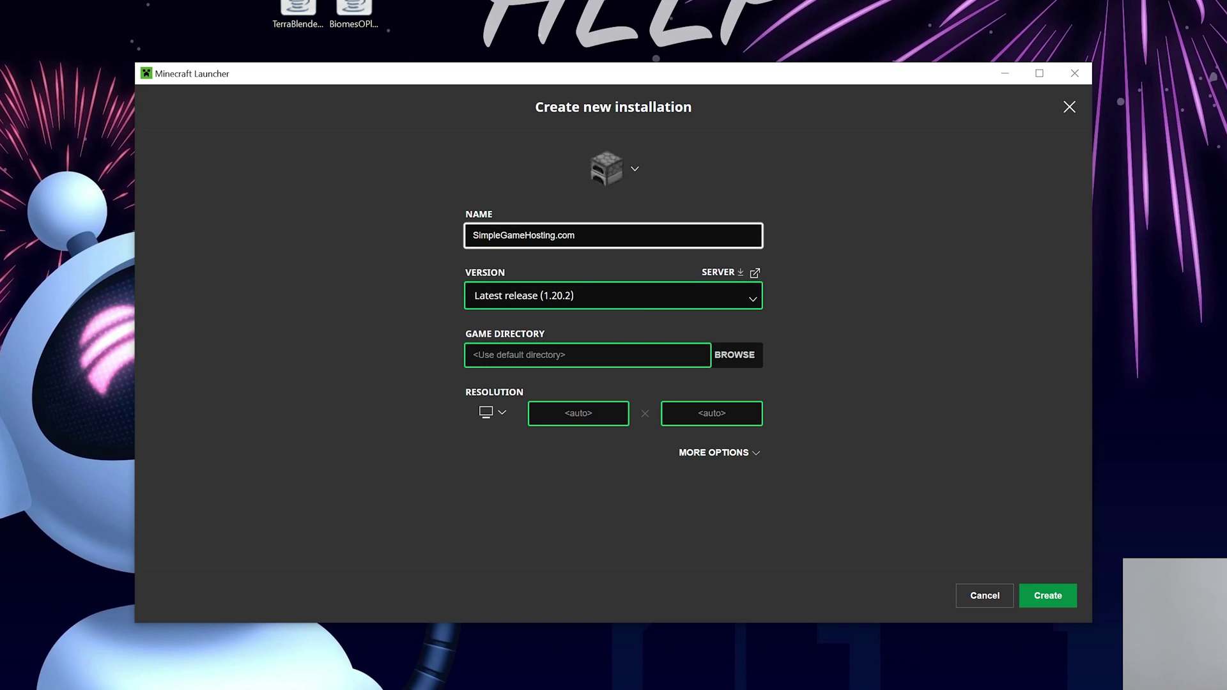
{"action": "left_click", "coordinate": [613, 296]}
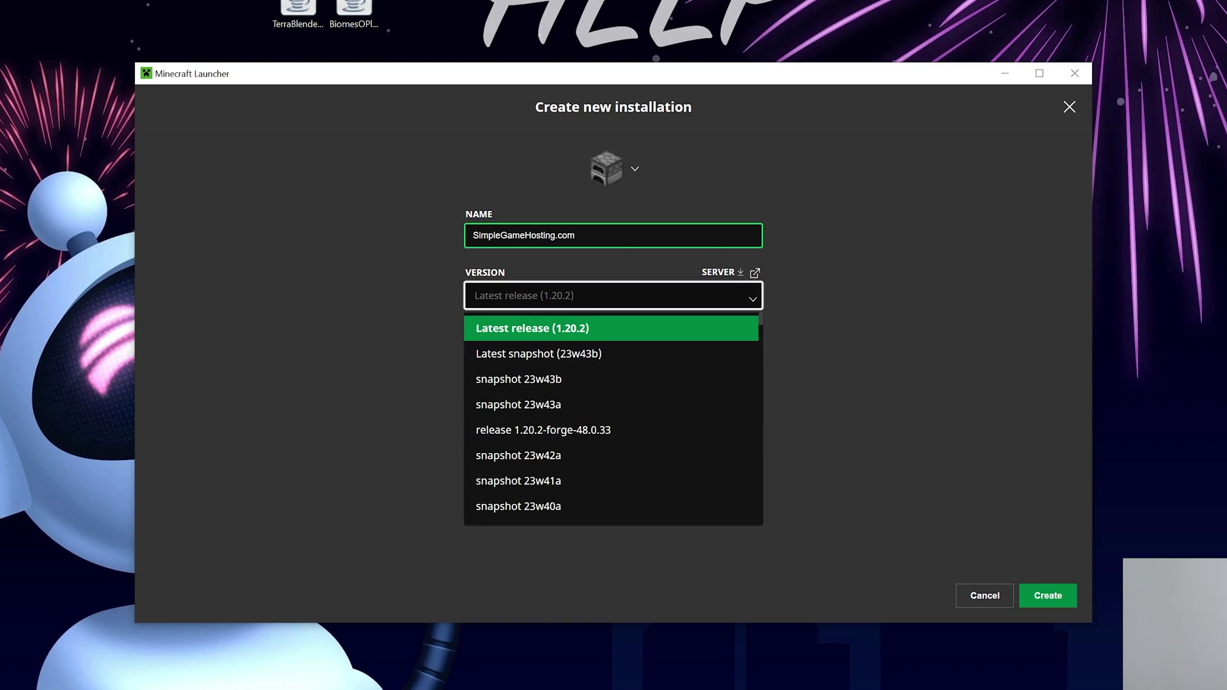
{"action": "scroll", "coordinate": [563, 335], "scroll_direction": "down", "scroll_amount": 2}
{"action": "scroll", "coordinate": [563, 371], "scroll_direction": "up", "scroll_amount": 1}
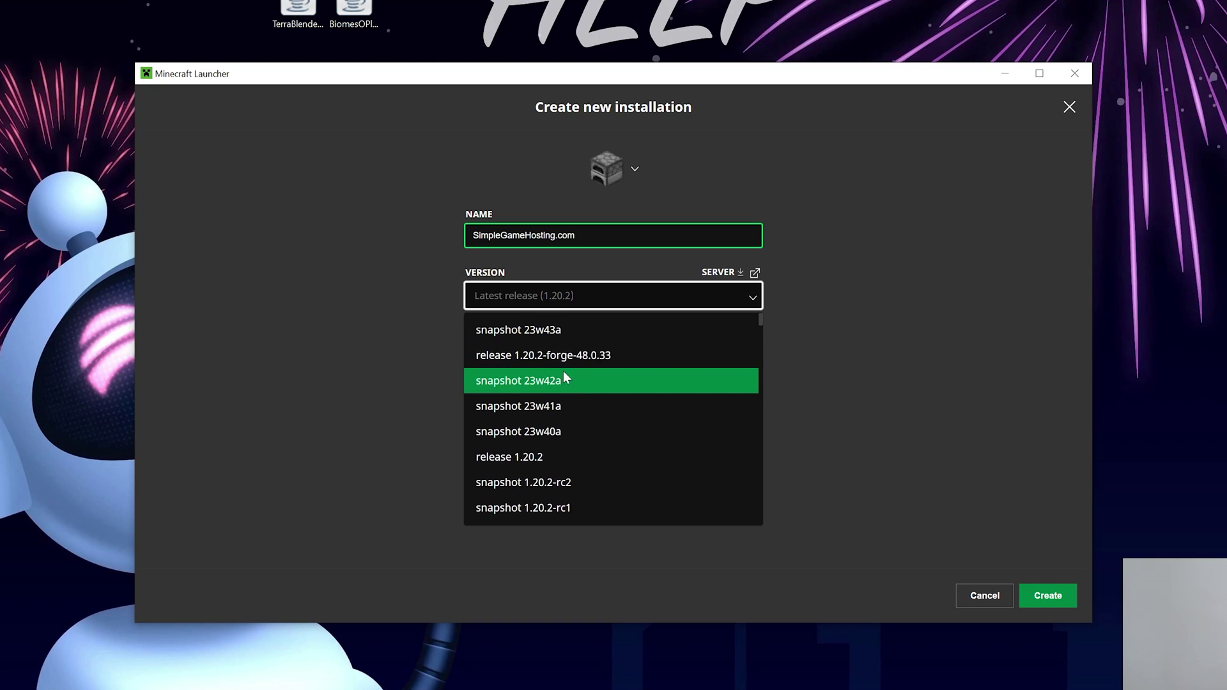
{"action": "scroll", "coordinate": [576, 358], "scroll_direction": "up", "scroll_amount": 1}
{"action": "scroll", "coordinate": [588, 387], "scroll_direction": "down", "scroll_amount": 2}
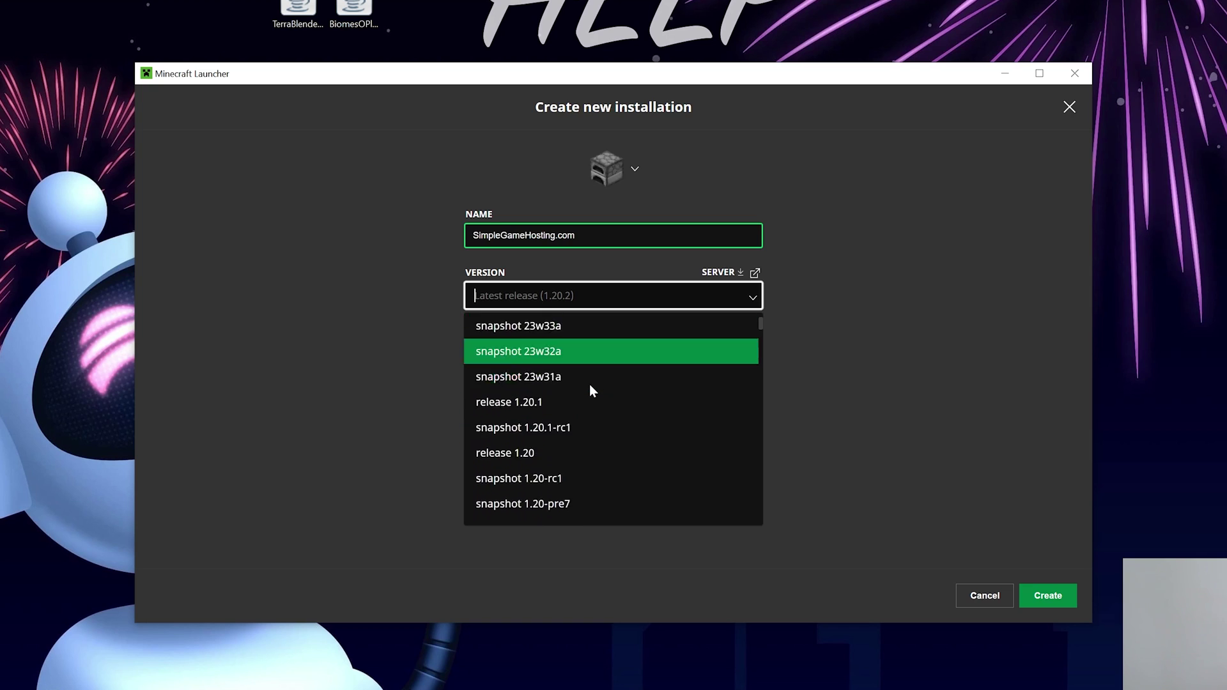
{"action": "scroll", "coordinate": [590, 391], "scroll_direction": "up", "scroll_amount": 2}
{"action": "left_click", "coordinate": [584, 429]}
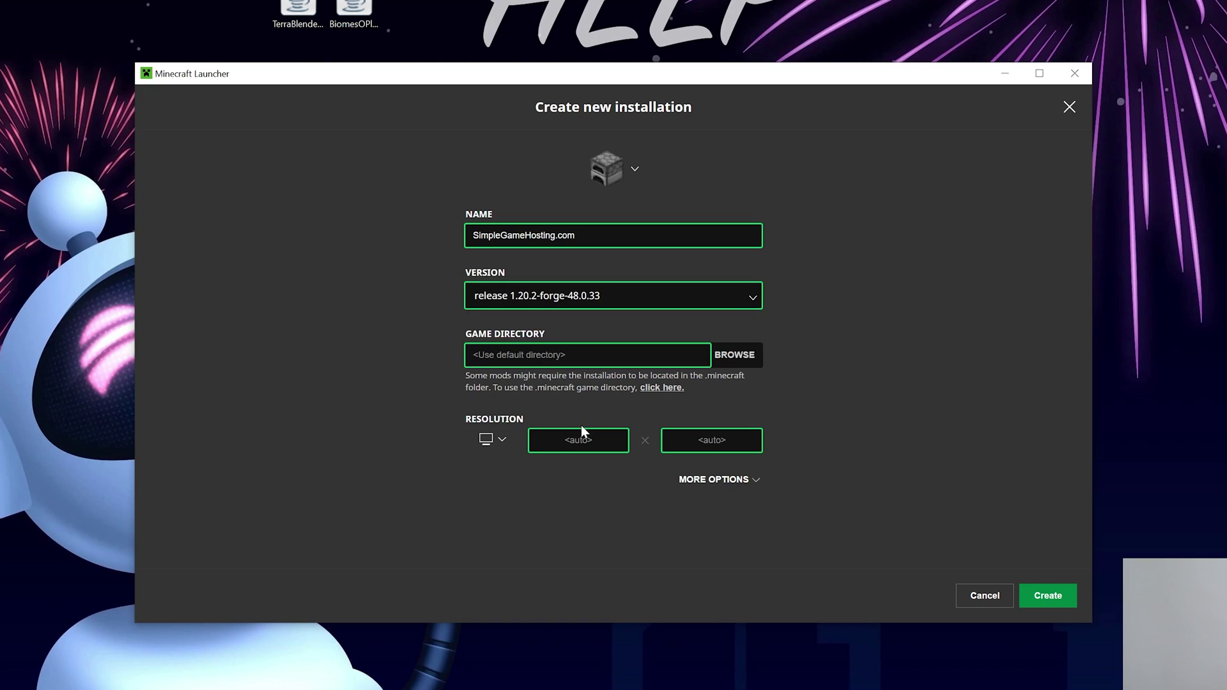
{"action": "left_click", "coordinate": [509, 448]}
{"action": "left_click", "coordinate": [498, 414]}
{"action": "left_click", "coordinate": [1054, 598]}
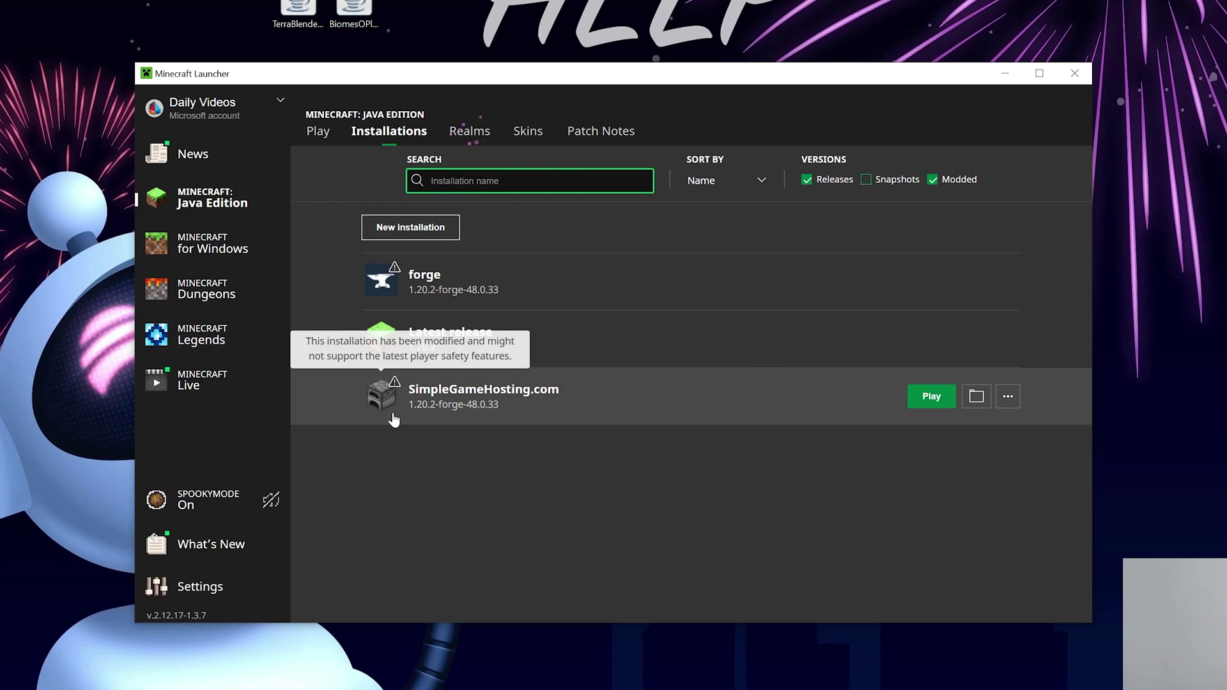
Launch the SimpleGameHosting.com installation, accept the modified-installation warning, and view the game's mods list
{"action": "left_click", "coordinate": [931, 397]}
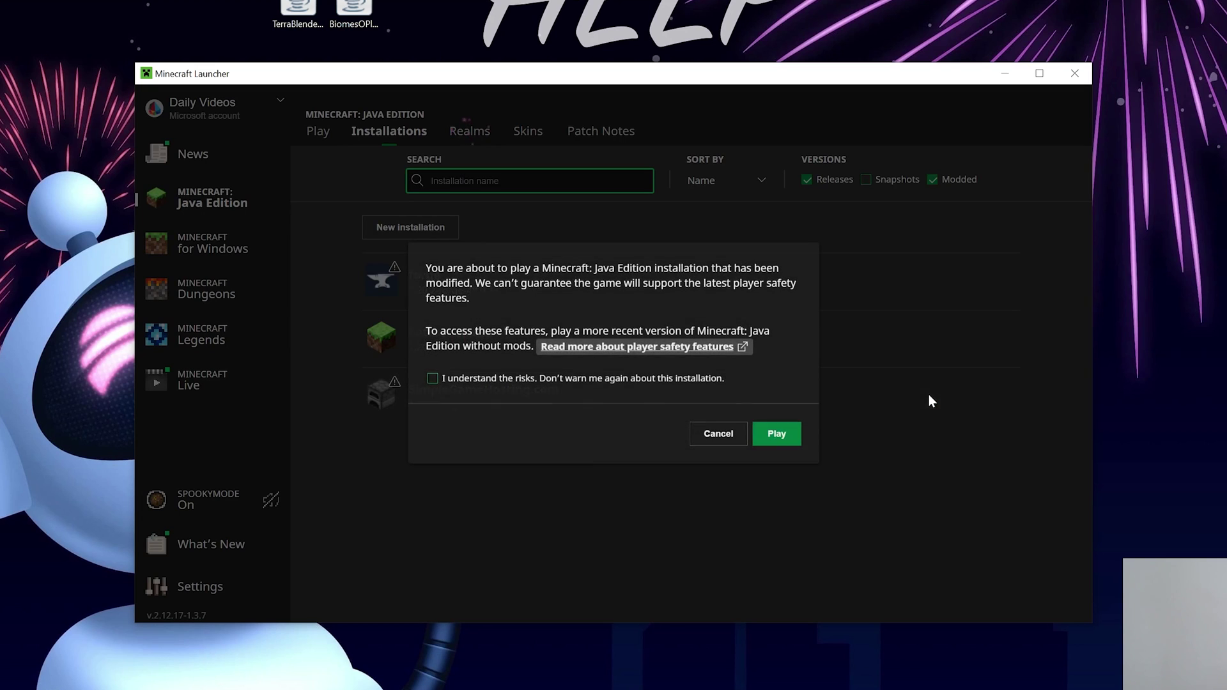
{"action": "left_click", "coordinate": [777, 434]}
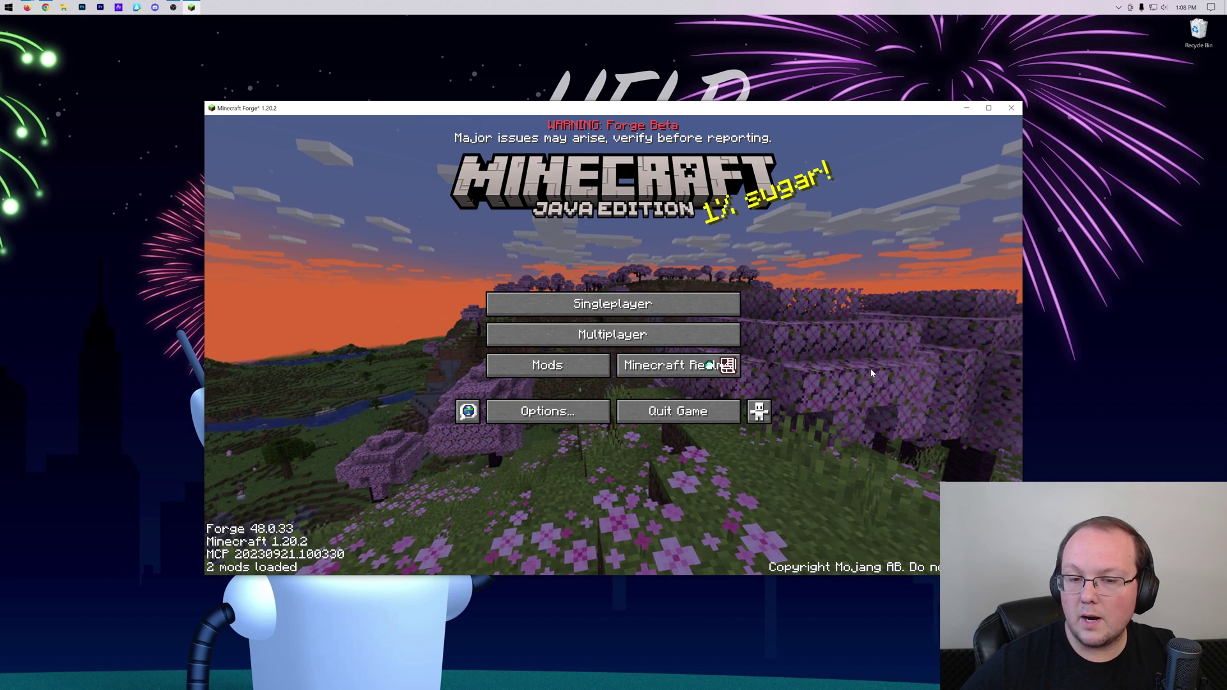
{"action": "left_click", "coordinate": [580, 365]}
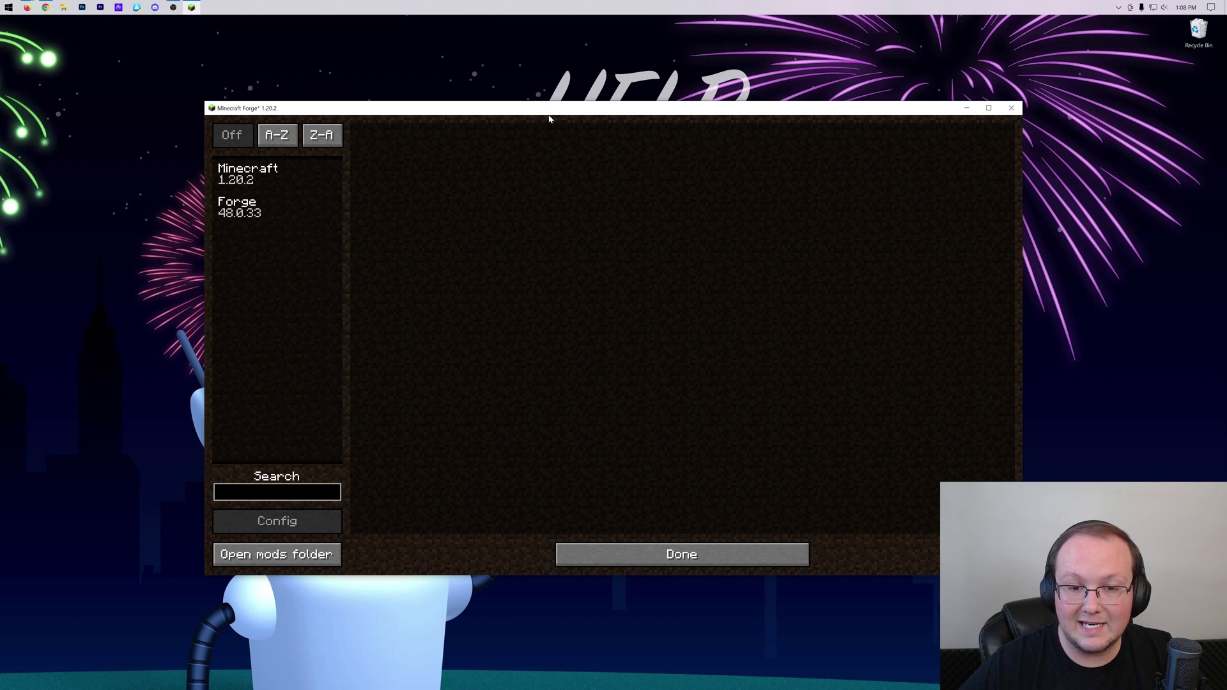
Open the mods folder from the game and move the TerraBlender and Biomes O' Plenty jar files from the desktop into it
{"action": "left_click_drag", "start_coordinate": [548, 118], "coordinate": [543, 185]}
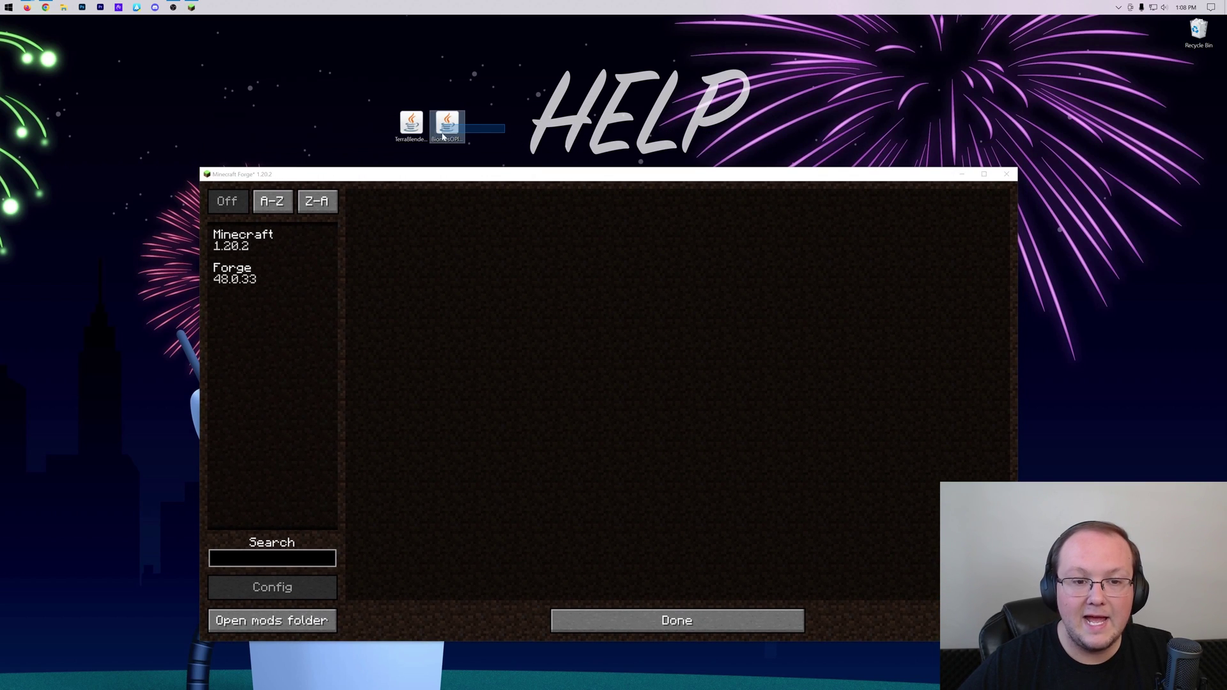
{"action": "left_click", "coordinate": [481, 195]}
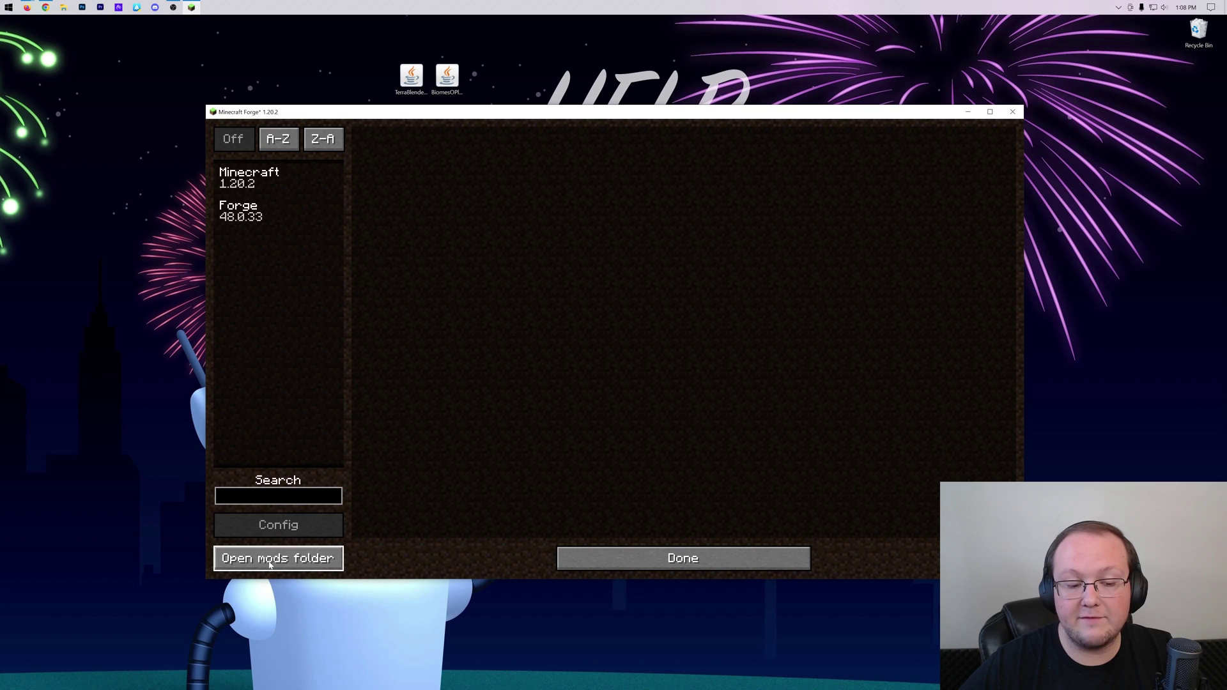
{"action": "left_click", "coordinate": [639, 558]}
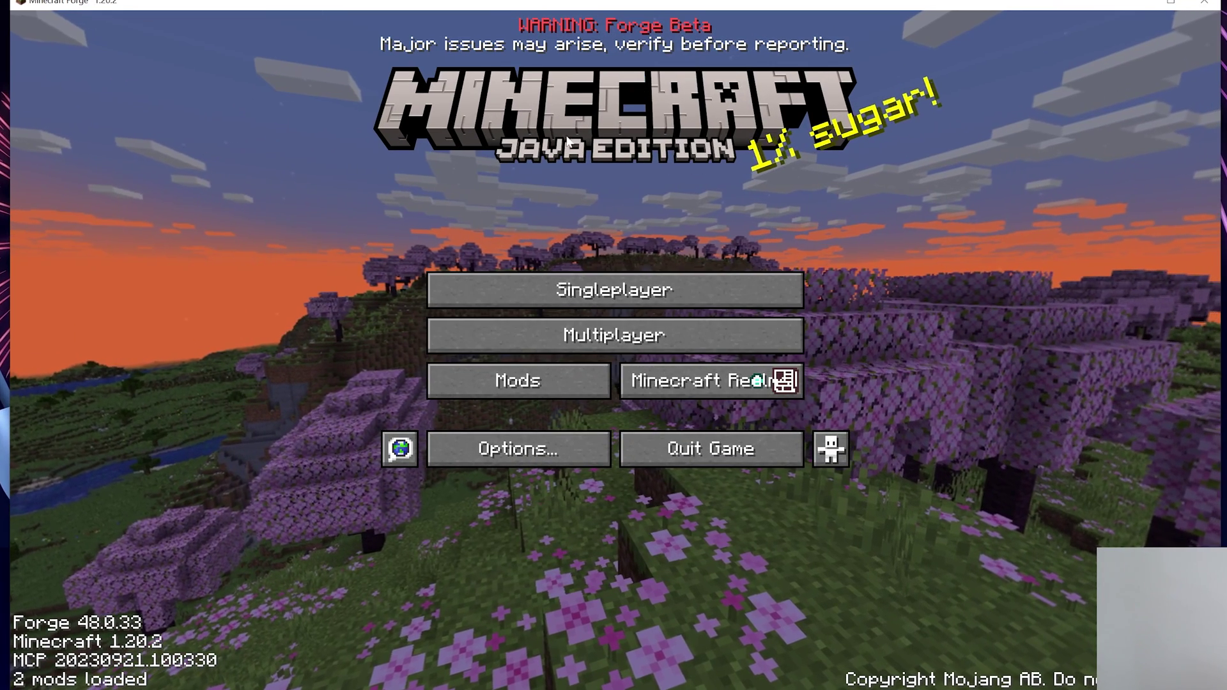
{"action": "left_click", "coordinate": [519, 378]}
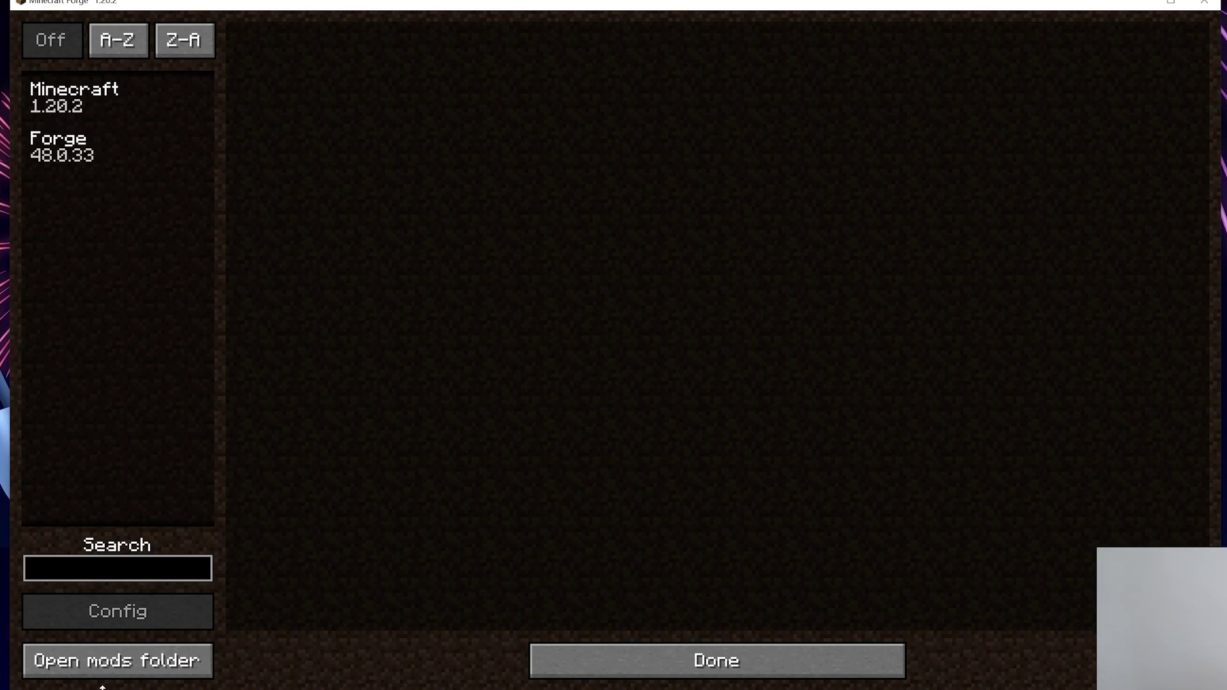
{"action": "left_click", "coordinate": [105, 666]}
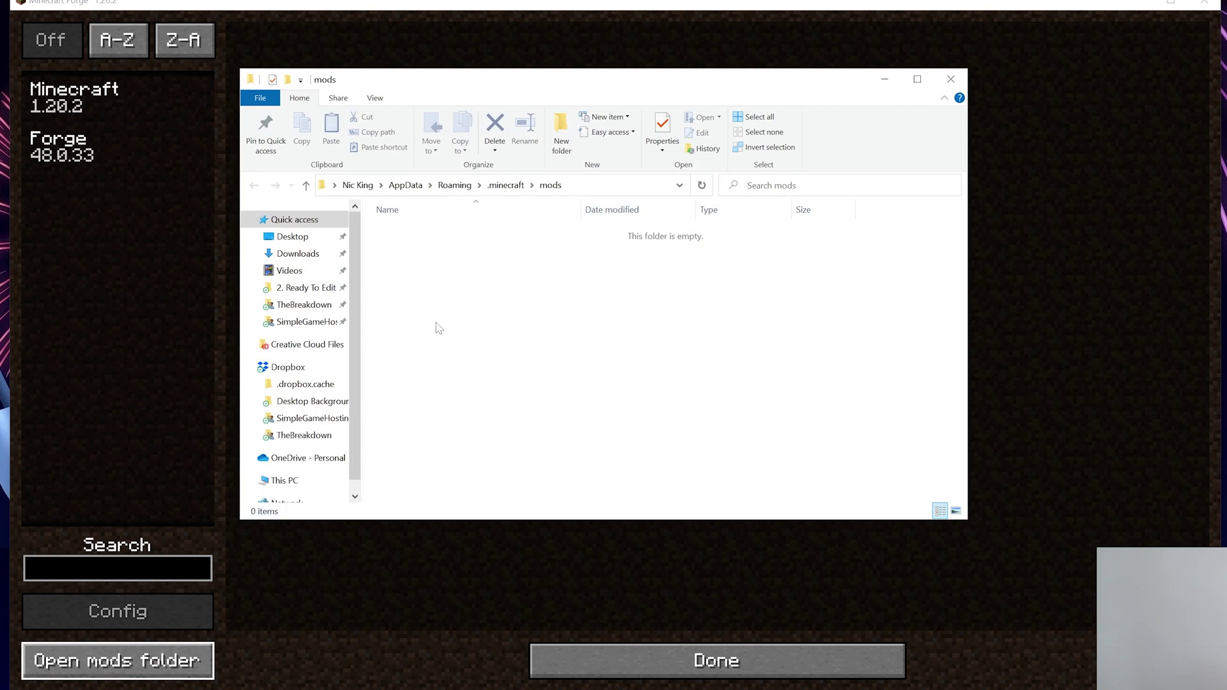
{"action": "left_click_drag", "start_coordinate": [377, 68], "coordinate": [579, 399]}
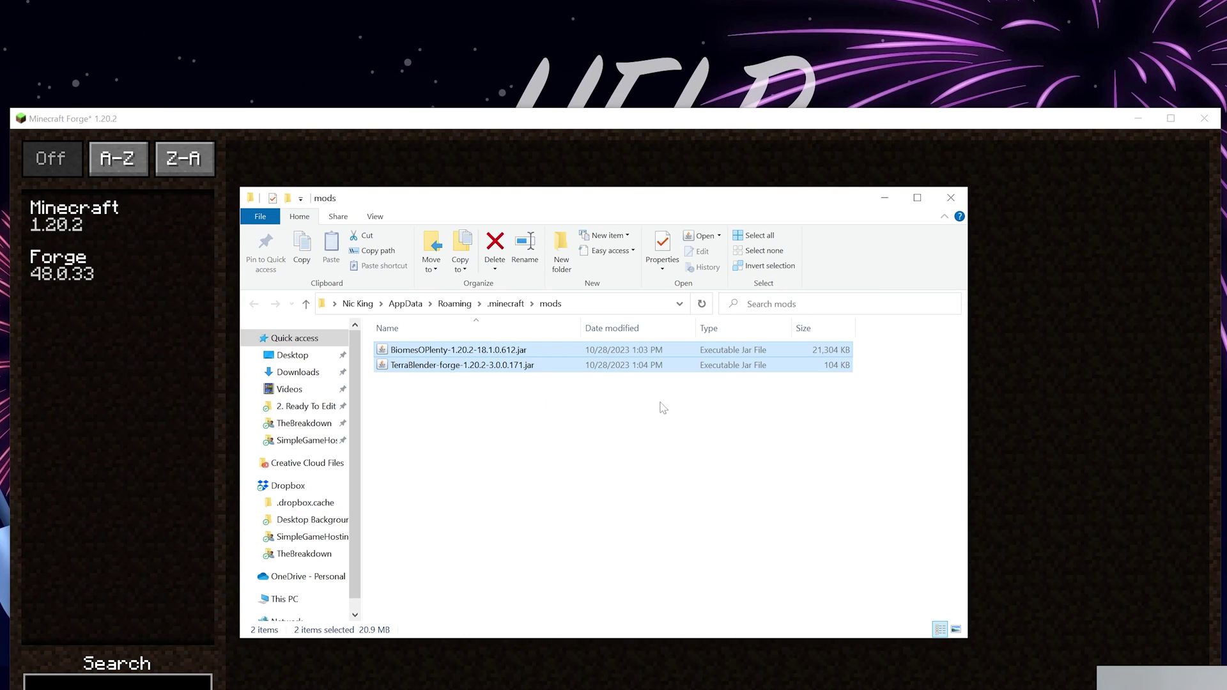
{"action": "left_click", "coordinate": [951, 197]}
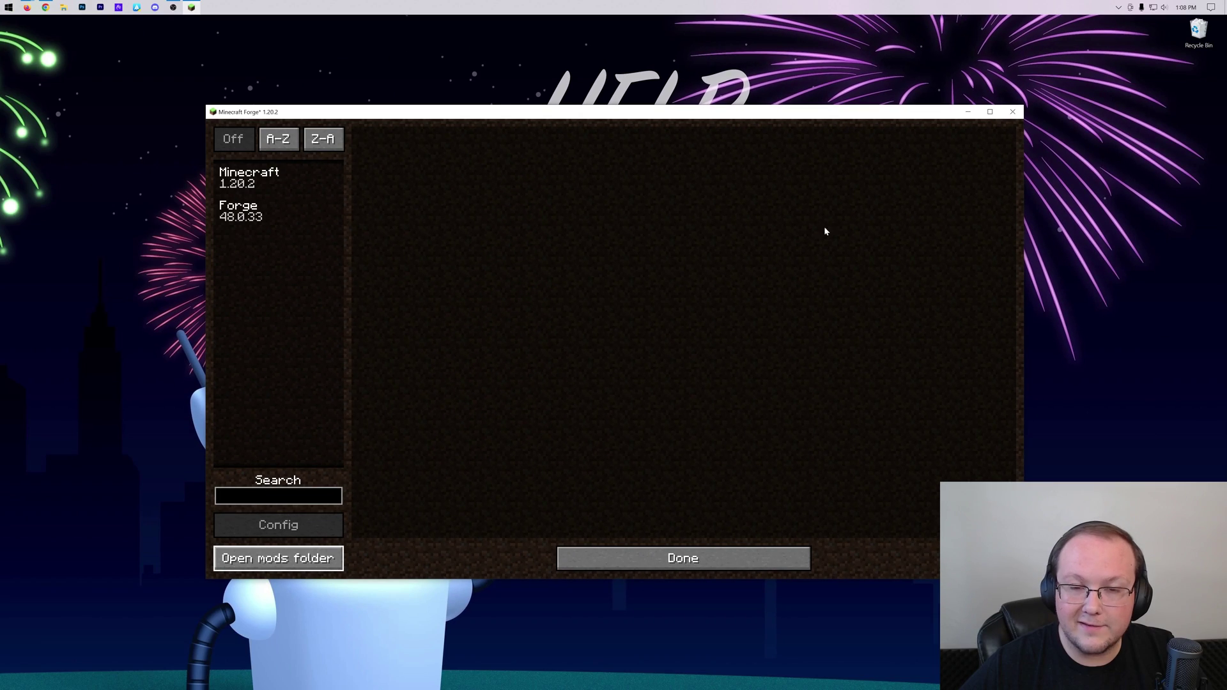
Quit the game and relaunch it from the Minecraft Launcher with the SimpleGameHosting.com installation, accepting the warning
{"action": "left_click", "coordinate": [693, 558]}
{"action": "left_click", "coordinate": [703, 419]}
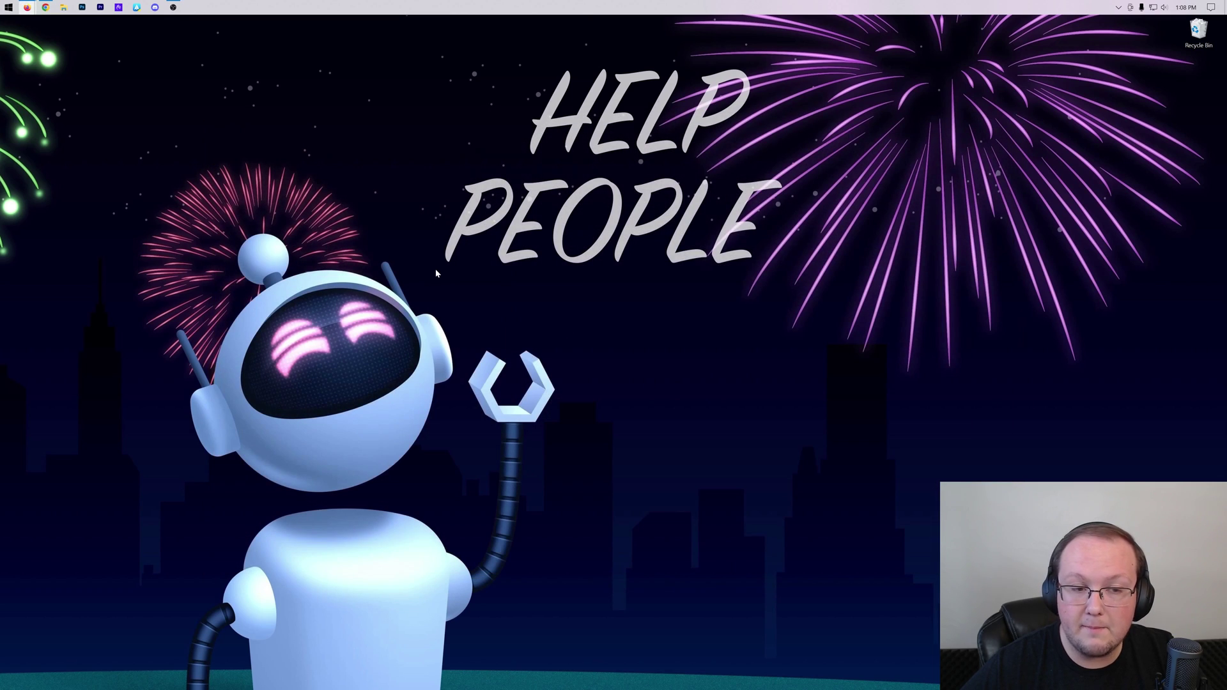
{"action": "left_click", "coordinate": [5, 5]}
{"action": "left_click", "coordinate": [5, 5]}
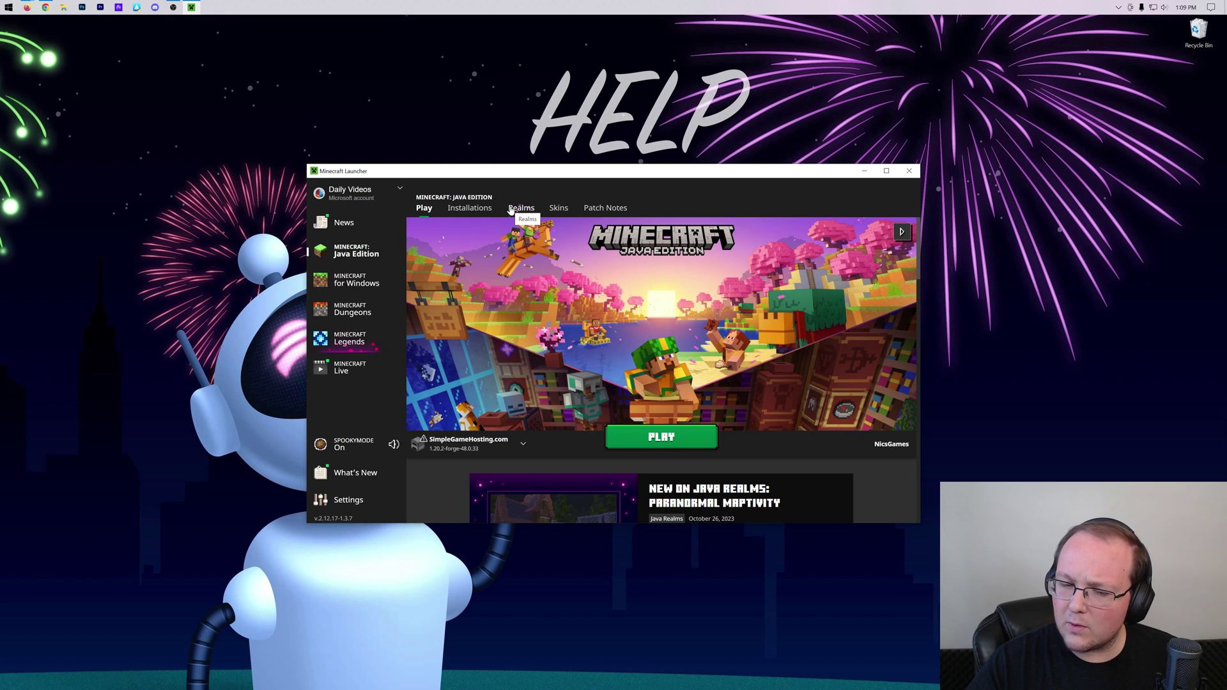
{"action": "left_click", "coordinate": [627, 446]}
{"action": "left_click", "coordinate": [719, 403]}
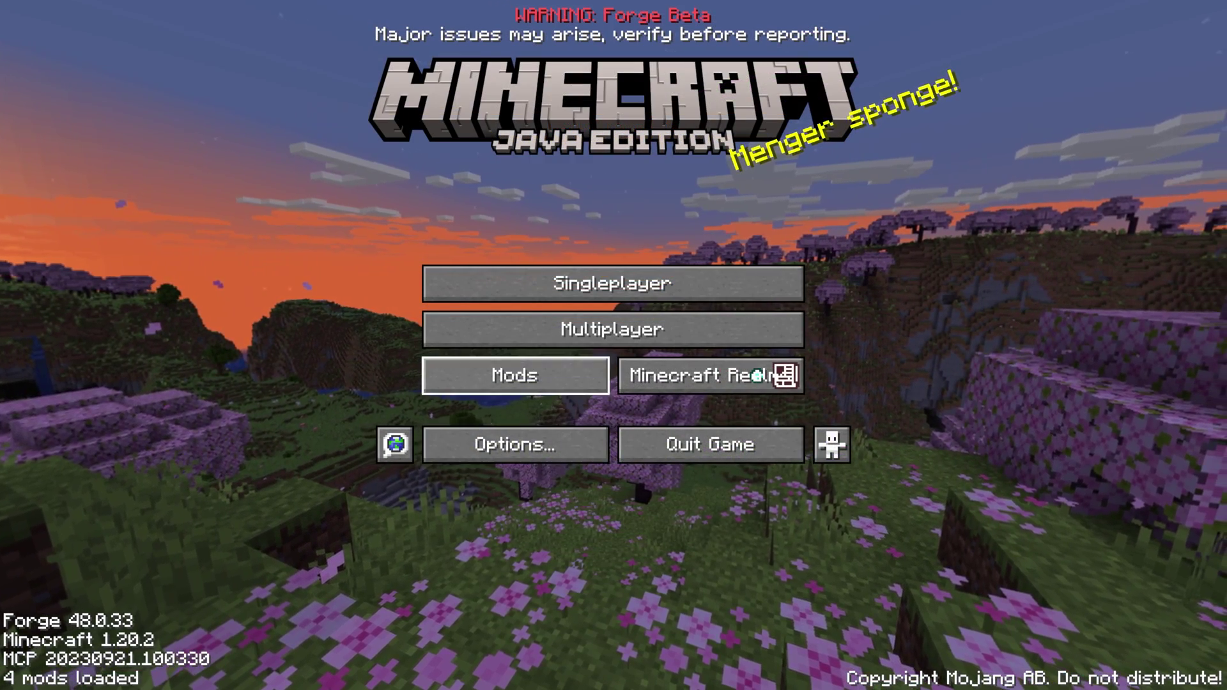
Check the game's mods list for the loaded Forge, Biomes O' Plenty and TerraBlender entries
{"action": "left_click", "coordinate": [498, 389]}
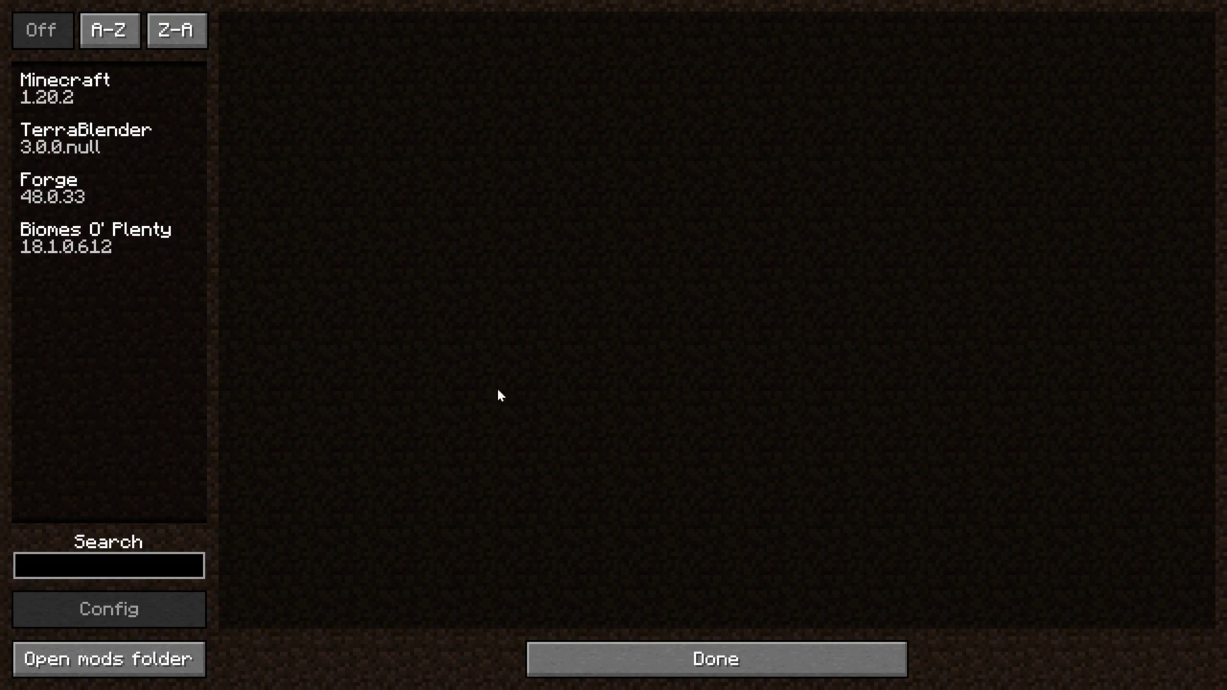
{"action": "left_click", "coordinate": [64, 208]}
{"action": "left_click", "coordinate": [64, 234]}
{"action": "left_click", "coordinate": [72, 148]}
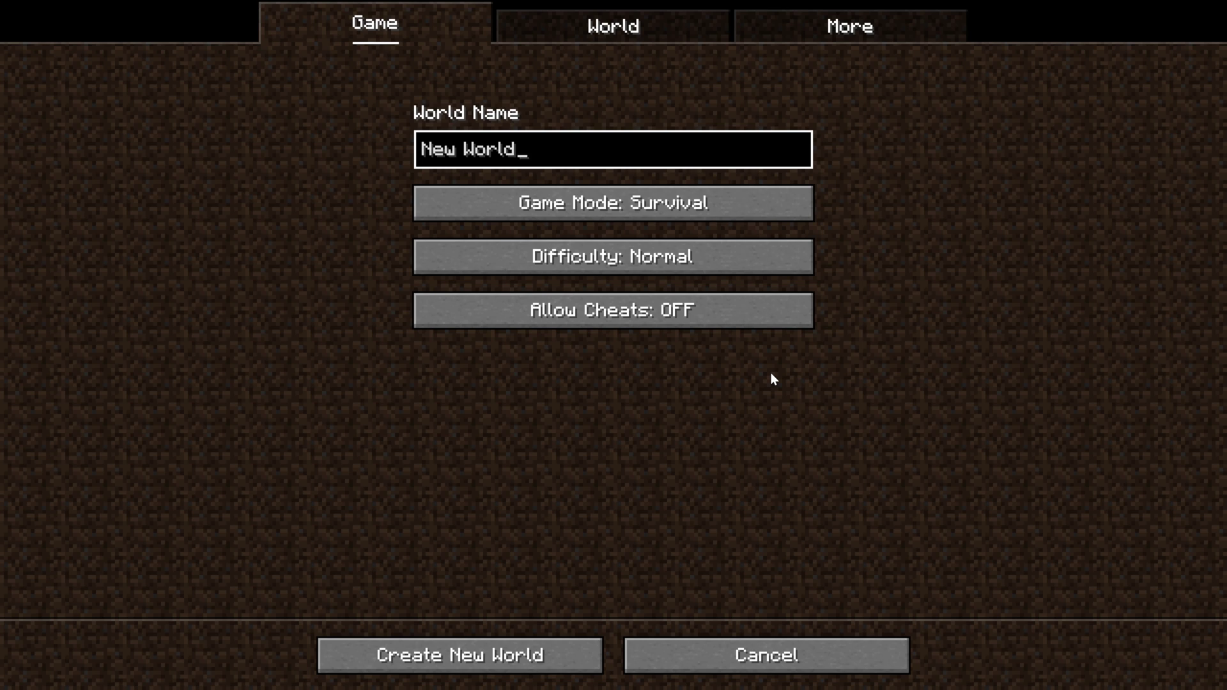
Create a new singleplayer world named "Biomes O Plenty" in Creative game mode
{"action": "left_click", "coordinate": [657, 198]}
{"action": "left_click", "coordinate": [658, 198]}
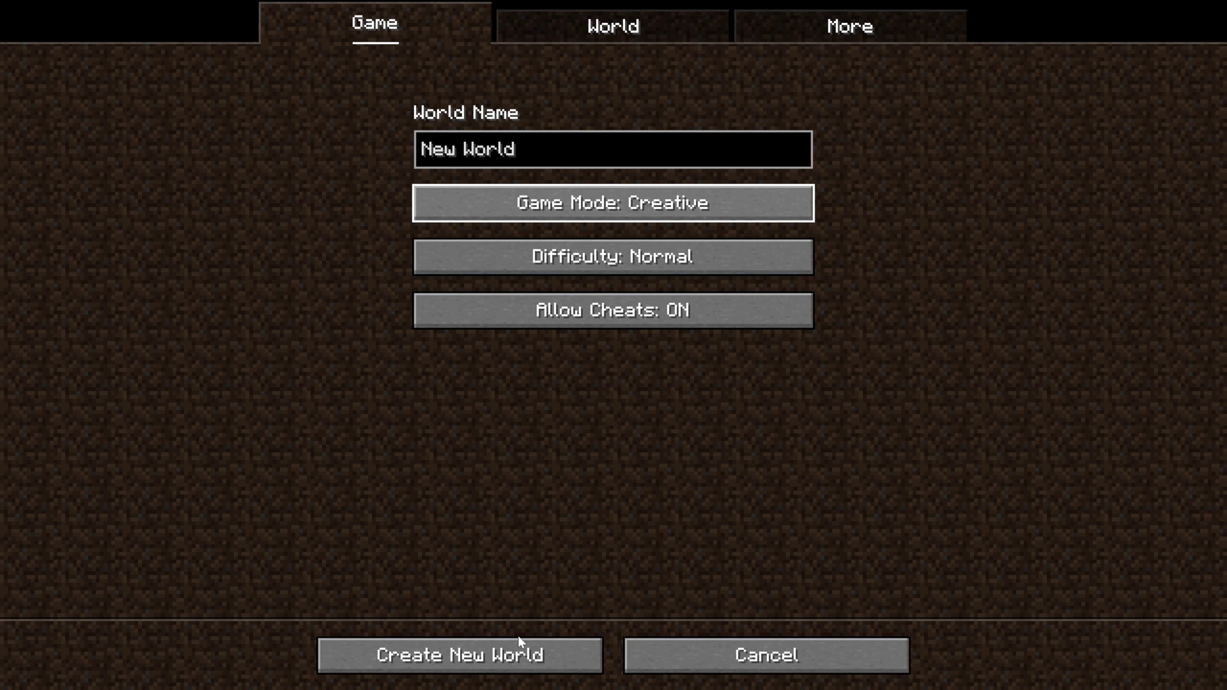
{"action": "left_click", "coordinate": [561, 150]}
{"action": "key", "text": "ctrl+a"}
{"action": "type", "text": "Biomes"}
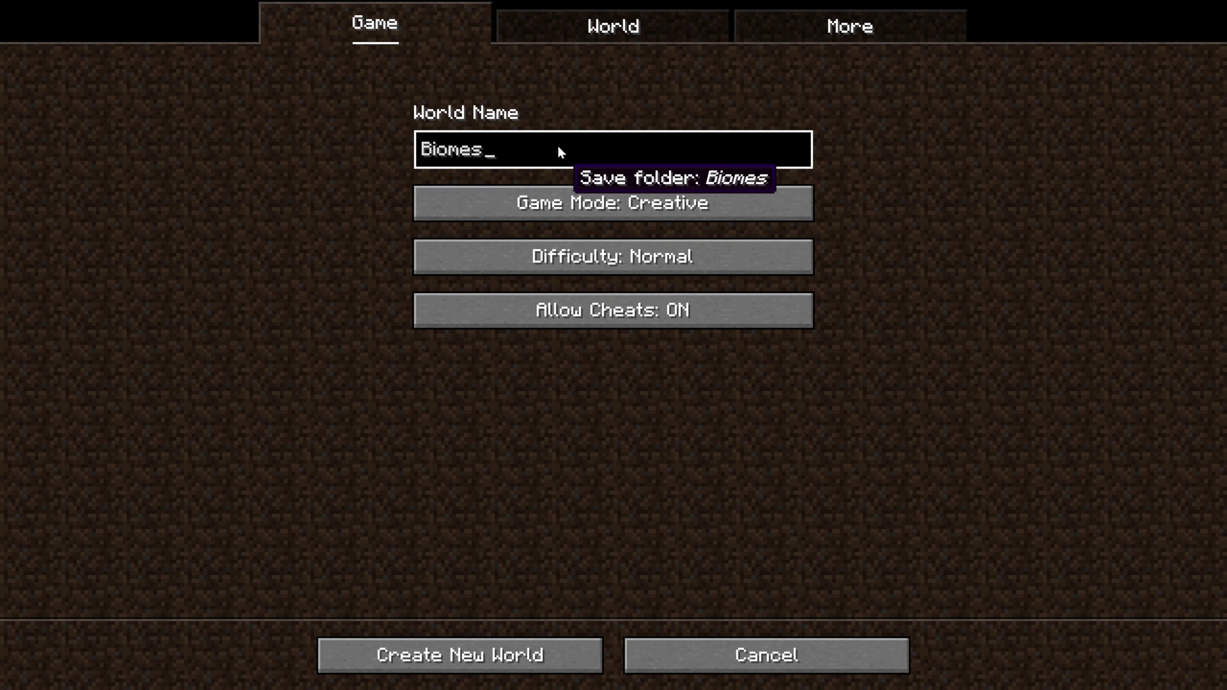
{"action": "type", "text": " O Plenty"}
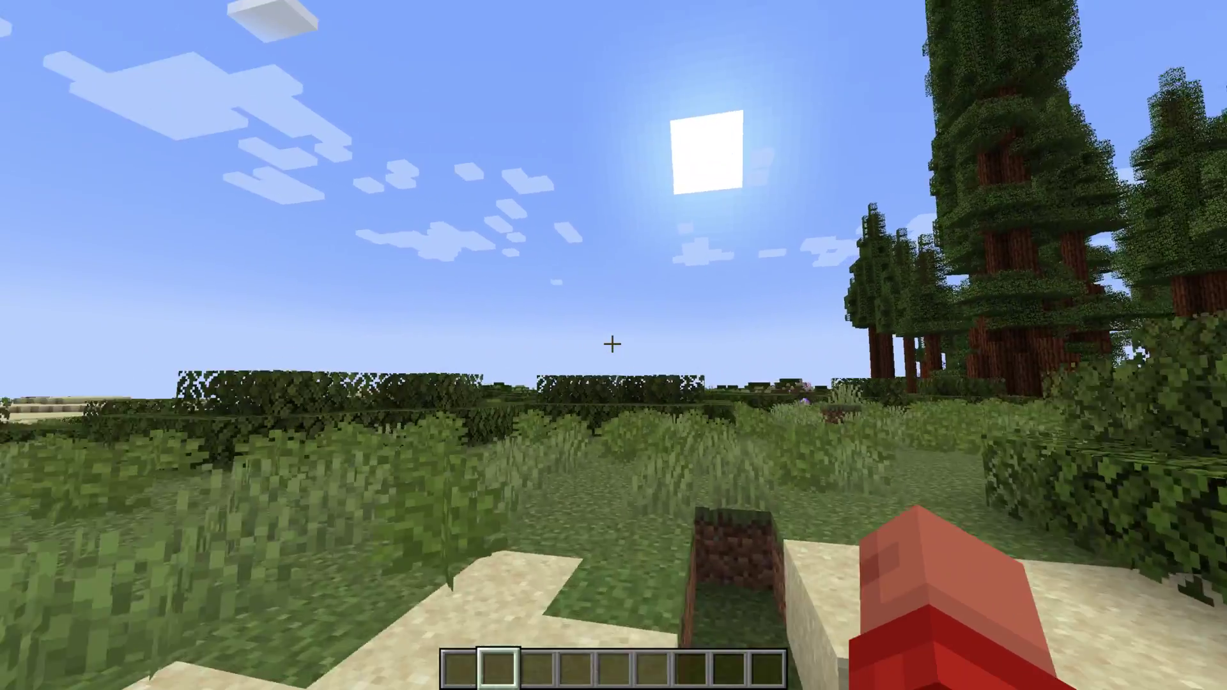
Explore the new world on foot and in flight to examine the redwood-like trees, shrubland and grassy sand dunes
{"action": "key", "text": "w"}
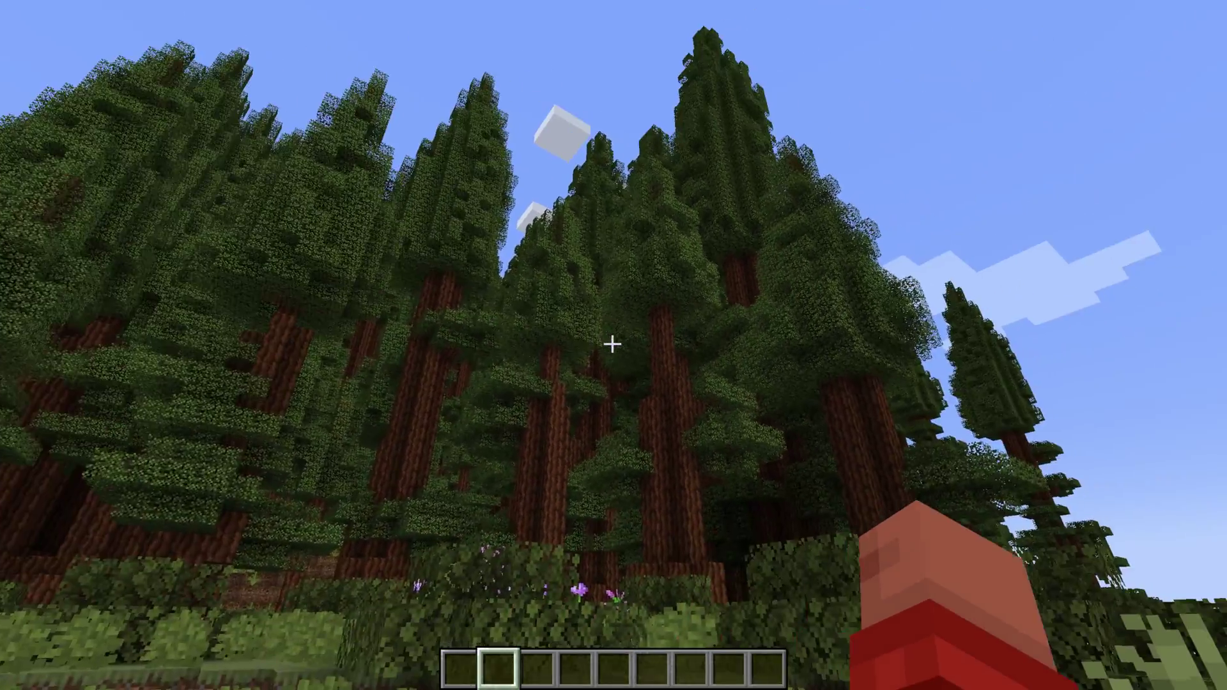
{"action": "key", "text": "space"}
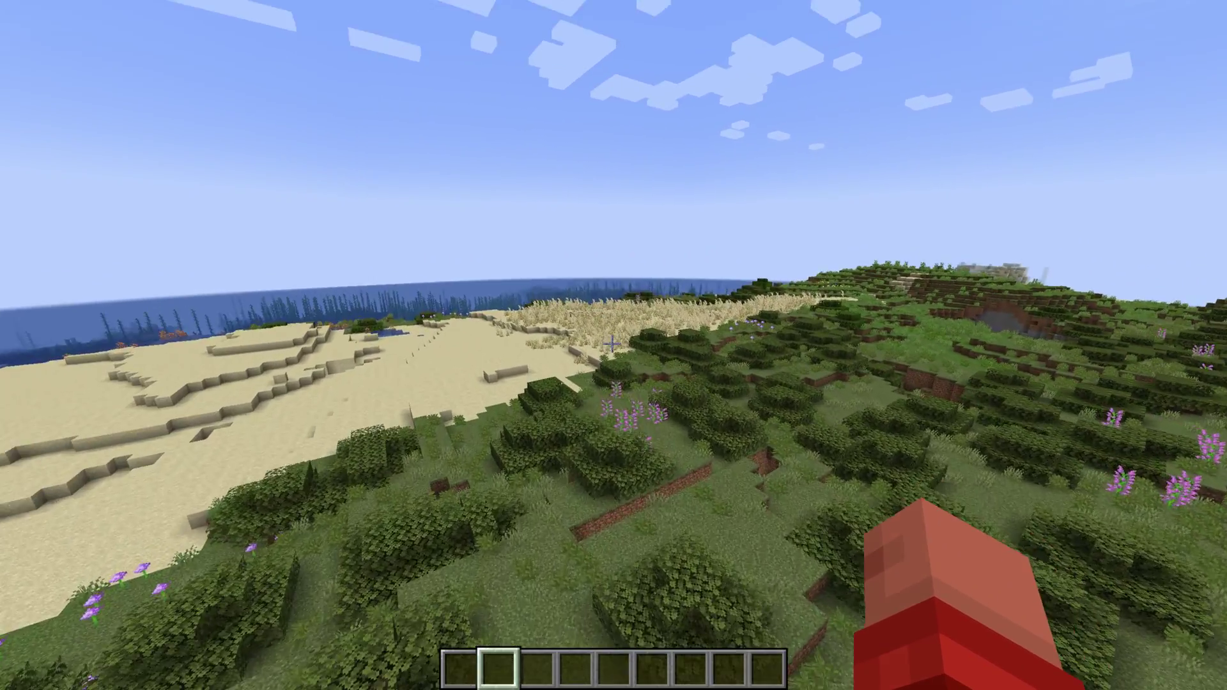
{"action": "key", "text": "shift"}
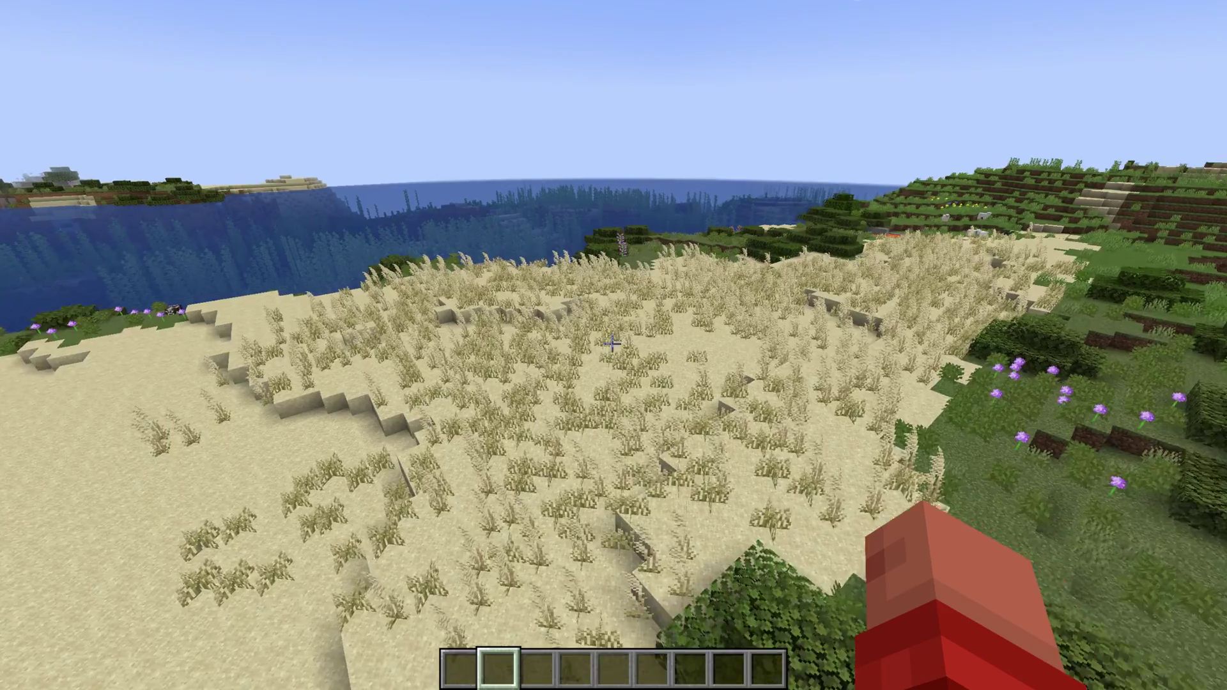
{"action": "key", "text": "w"}
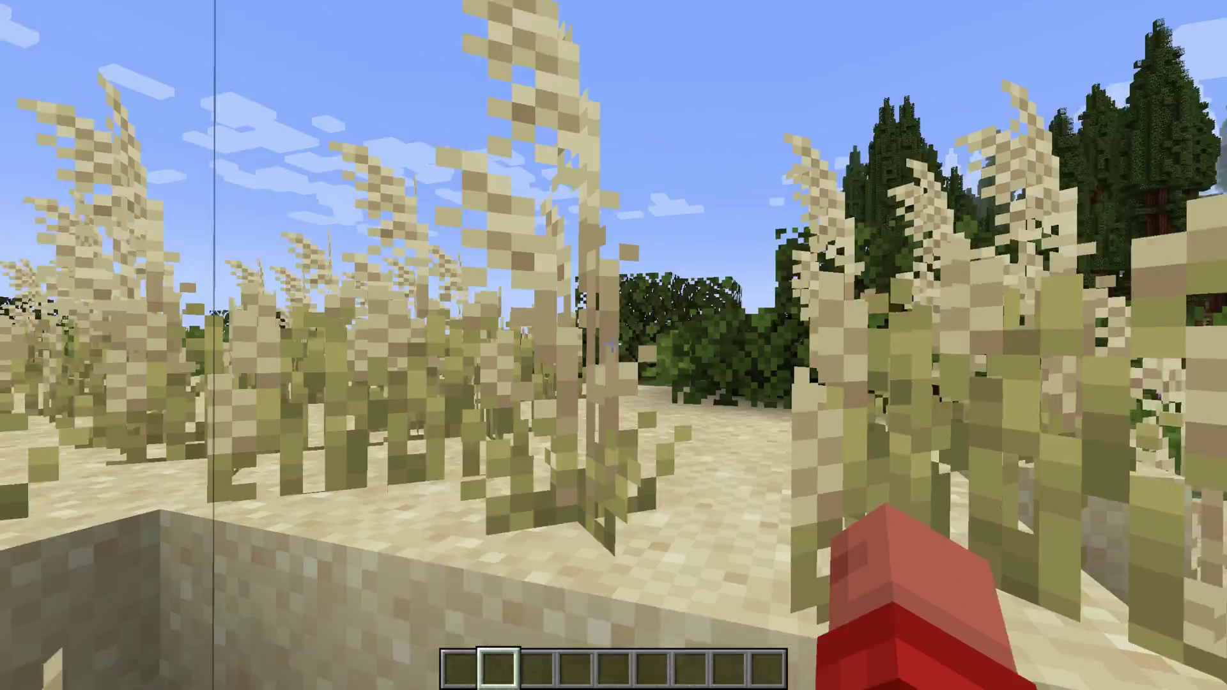
{"action": "key", "text": "s"}
{"action": "key", "text": "space"}
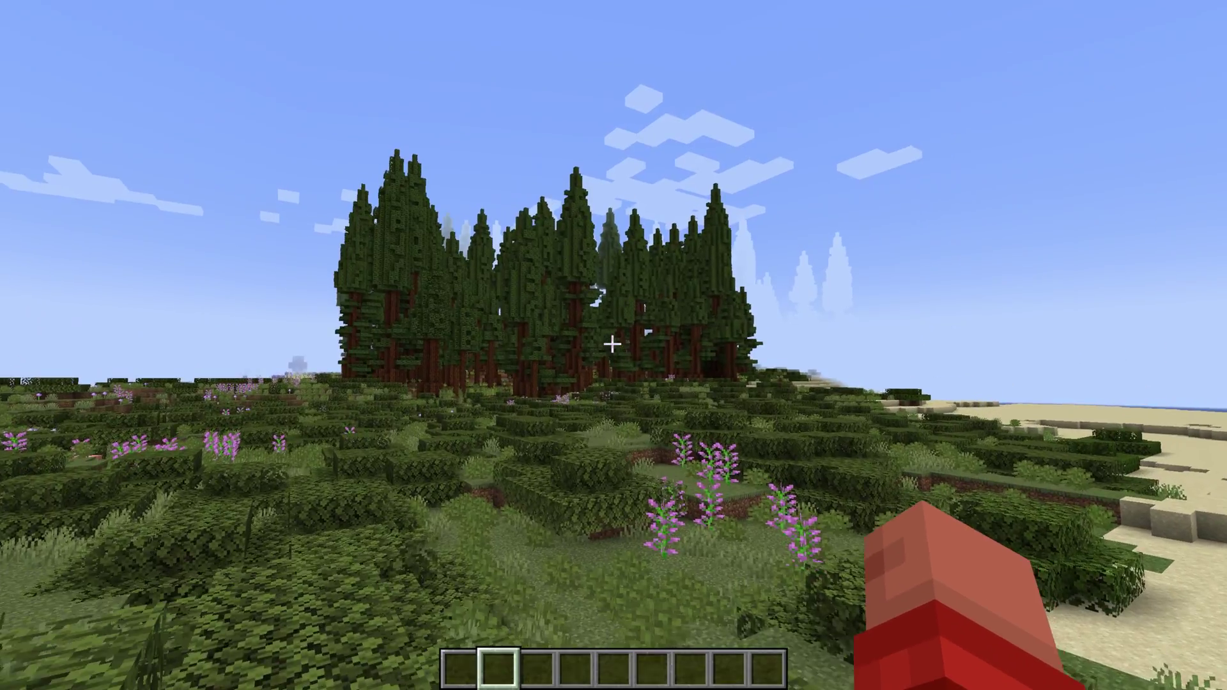